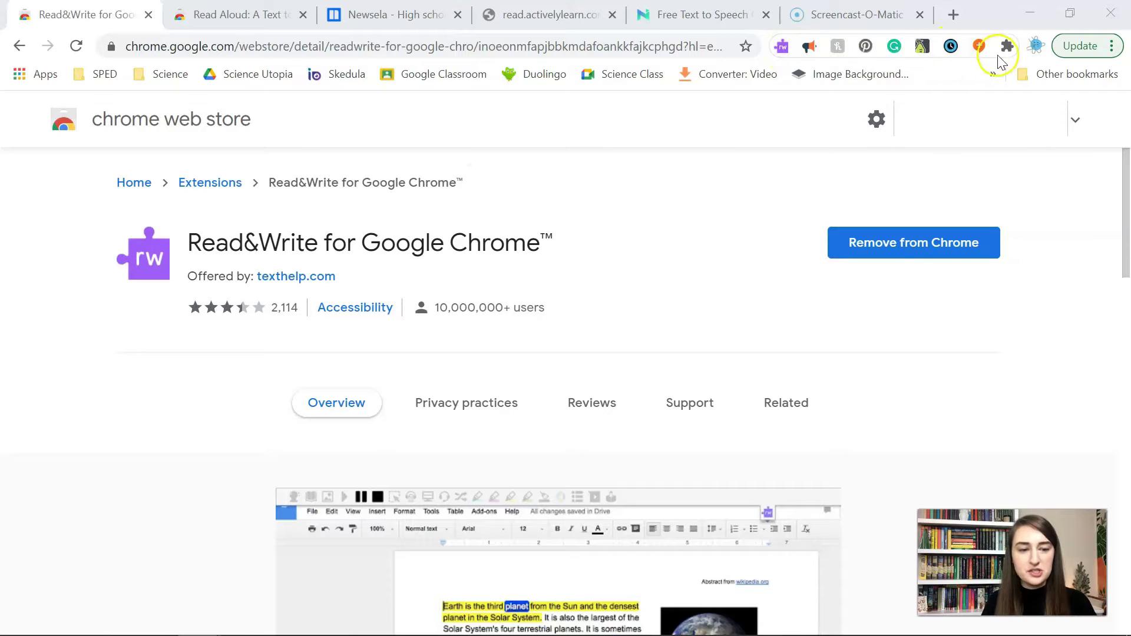
Step: Toggle the pinning of Read&Write for Google Chrome in the browser's extensions list, leaving it pinned
{"action": "left_click", "coordinate": [1009, 46]}
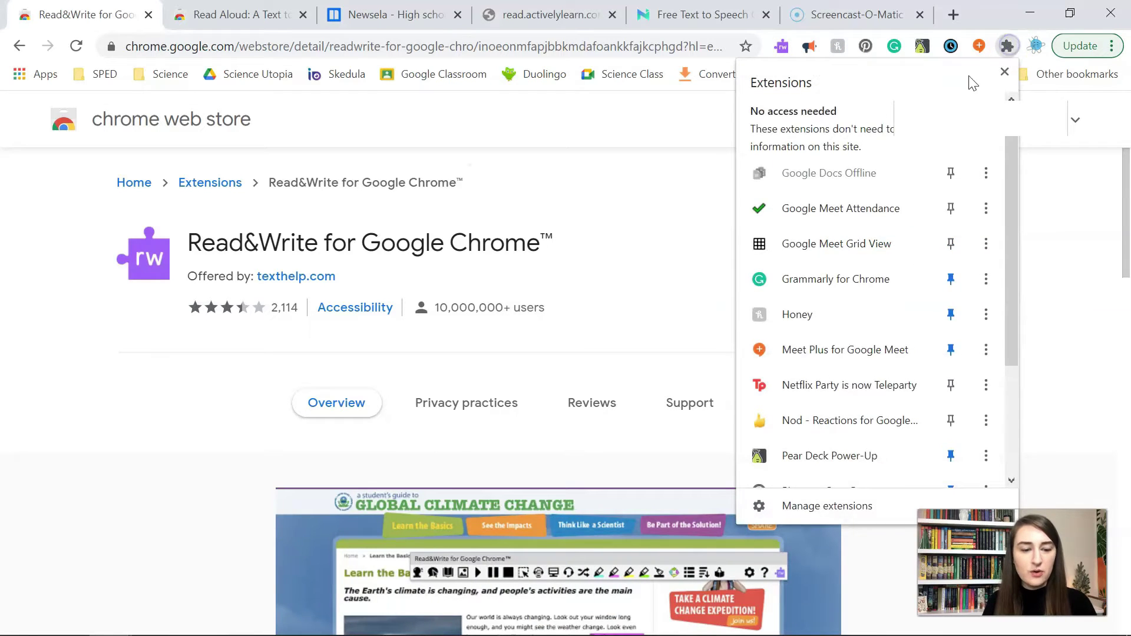
{"action": "scroll", "coordinate": [889, 318], "scroll_direction": "down", "scroll_amount": 3}
{"action": "left_click", "coordinate": [839, 396]}
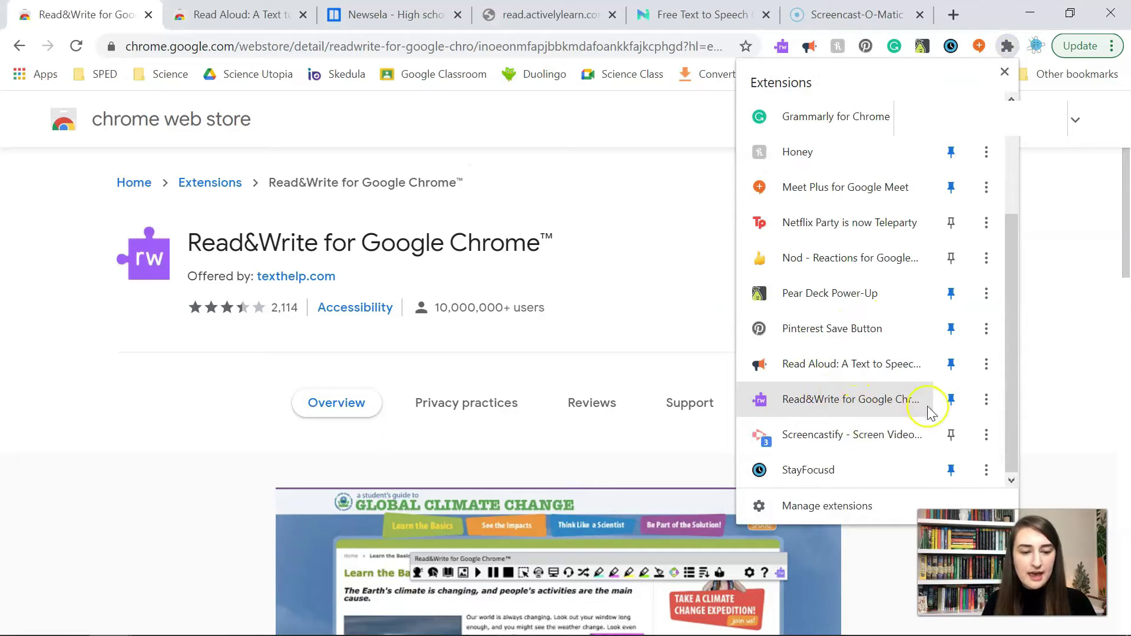
{"action": "left_click", "coordinate": [951, 400]}
{"action": "left_click", "coordinate": [952, 401]}
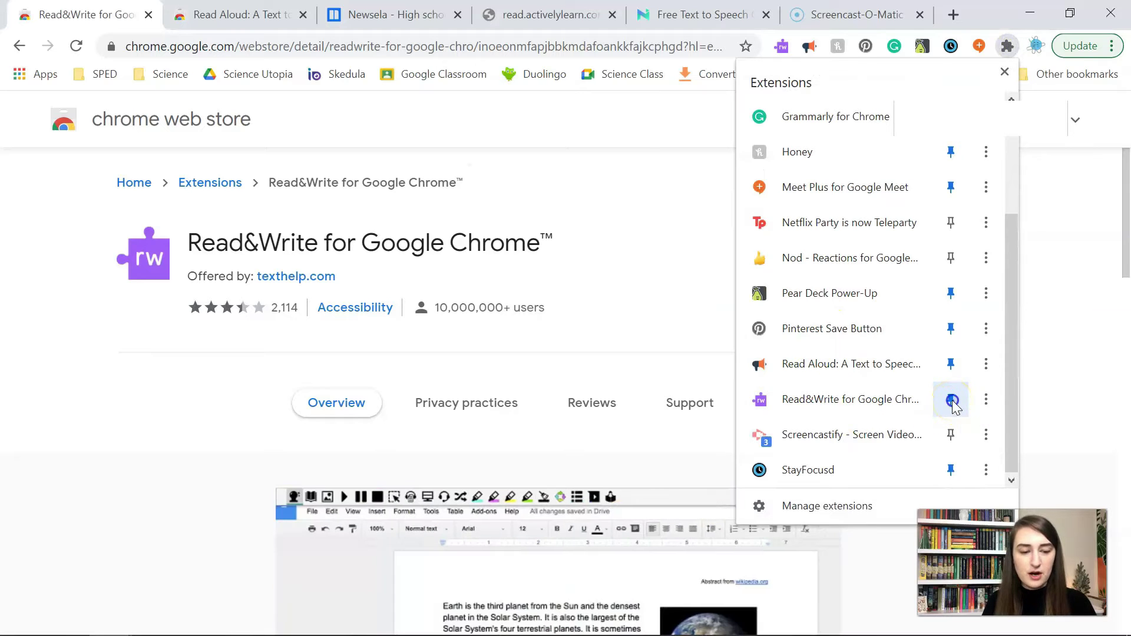
{"action": "left_click", "coordinate": [952, 400]}
{"action": "left_click_drag", "start_coordinate": [979, 45], "coordinate": [786, 44]}
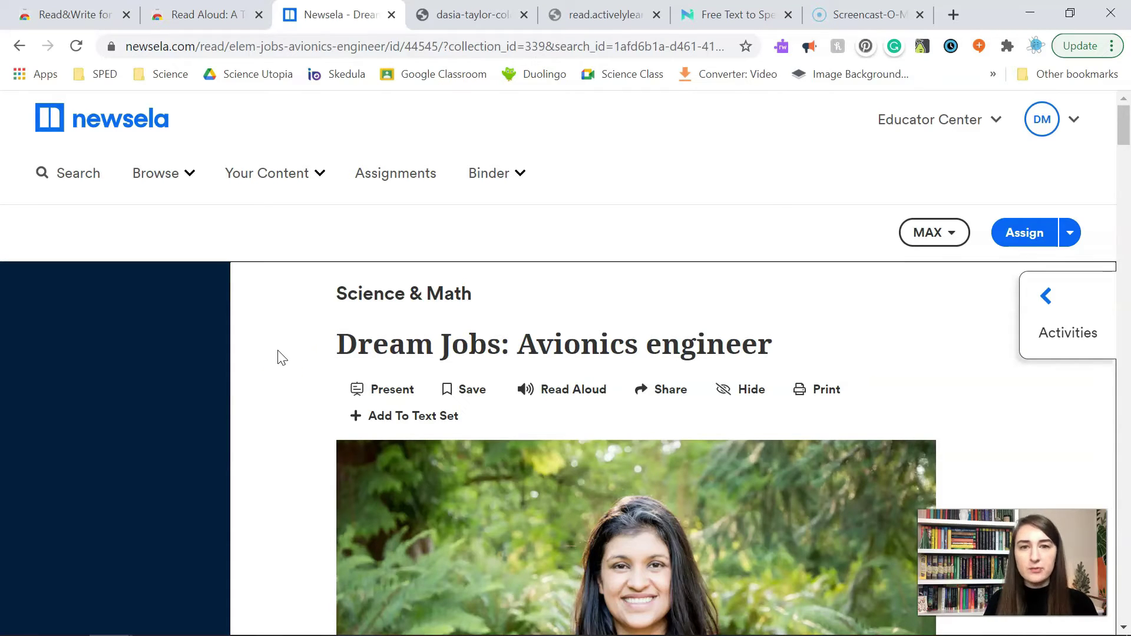
Step: Play the Newsela article "Dream Jobs: Avionics engineer" aloud with Read&Write through to its image caption, pausing and closing the reader at the end
{"action": "left_click", "coordinate": [783, 47]}
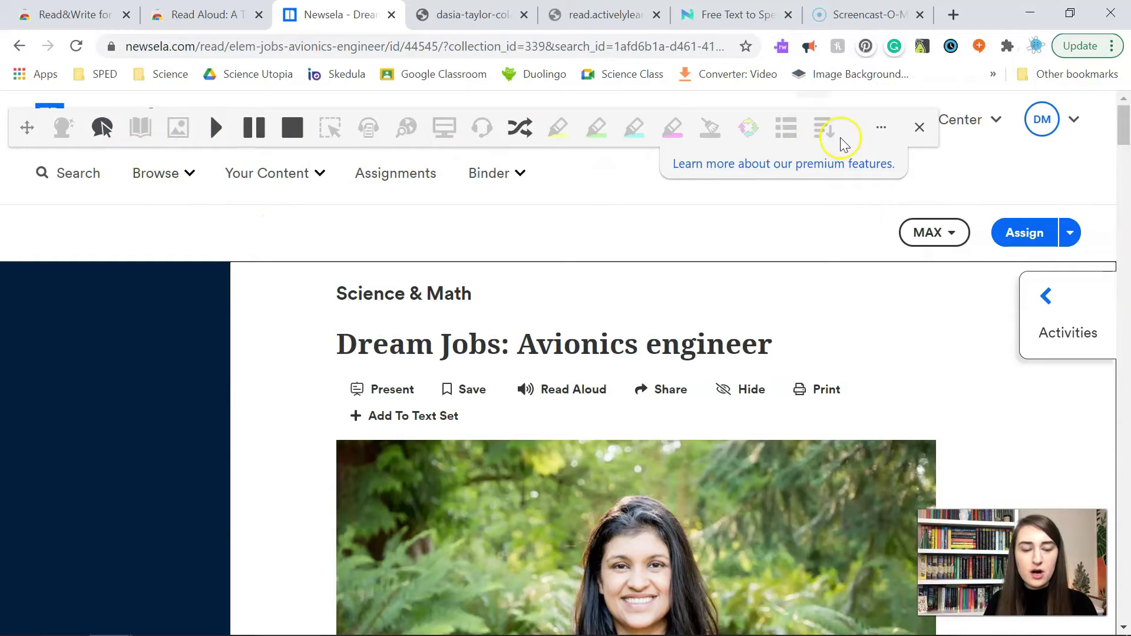
{"action": "left_click", "coordinate": [216, 127]}
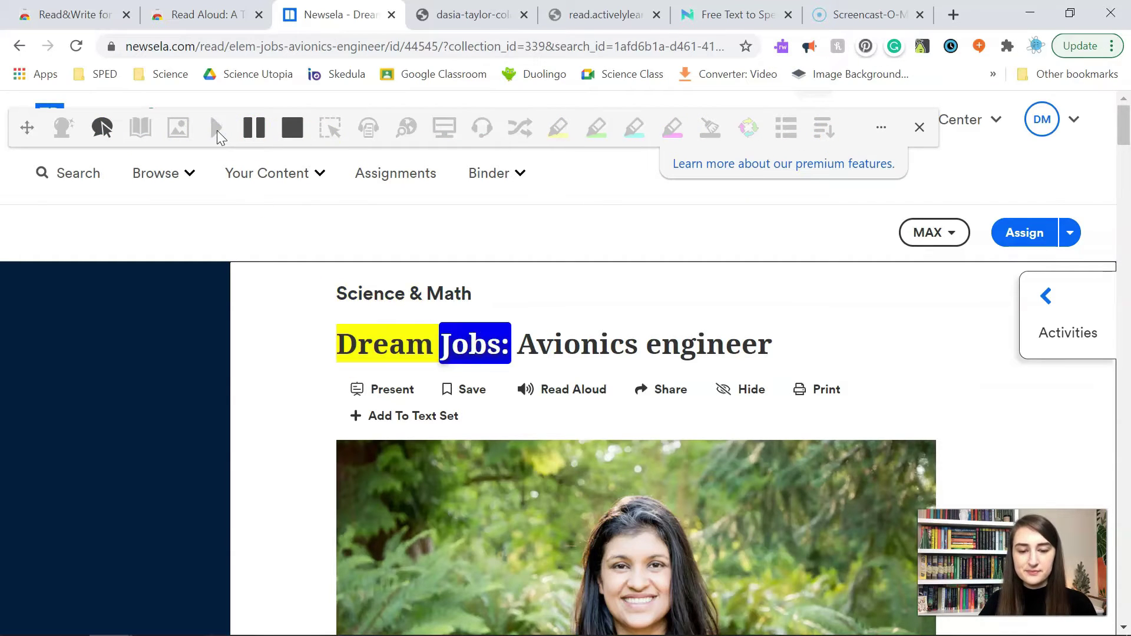
{"action": "scroll", "coordinate": [239, 433], "scroll_direction": "down", "scroll_amount": 2}
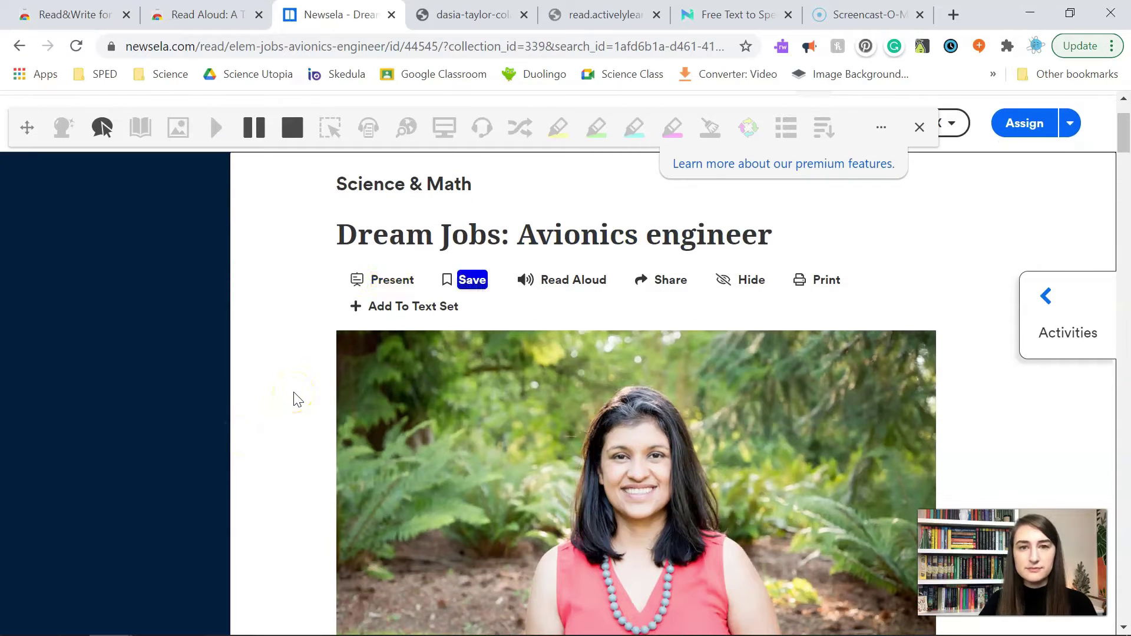
{"action": "scroll", "coordinate": [294, 397], "scroll_direction": "down", "scroll_amount": 1}
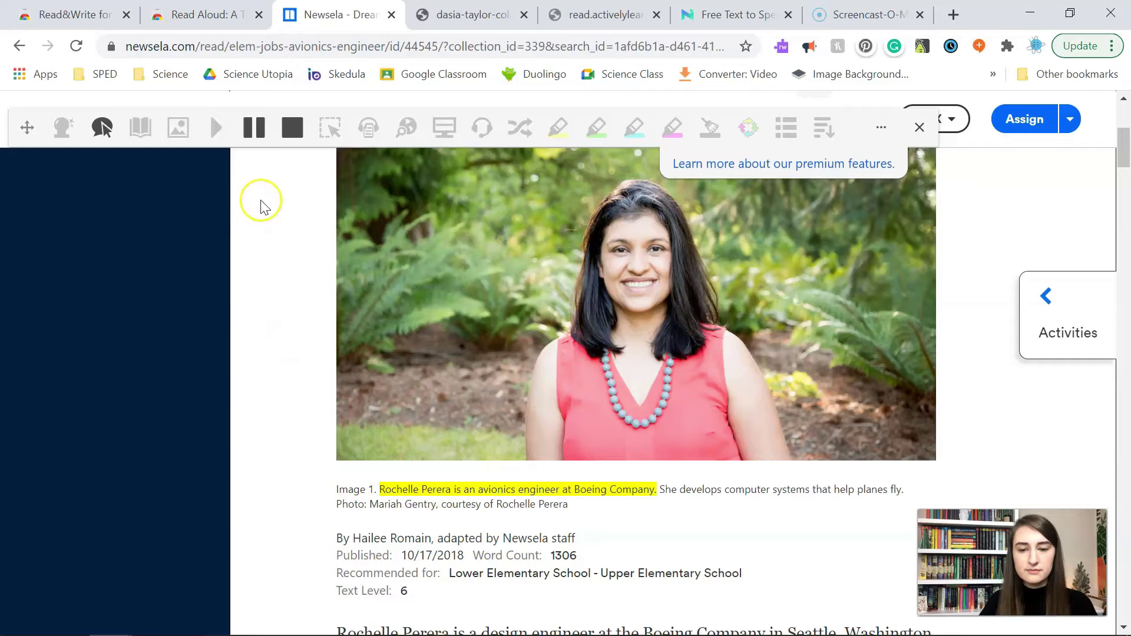
{"action": "left_click", "coordinate": [258, 133]}
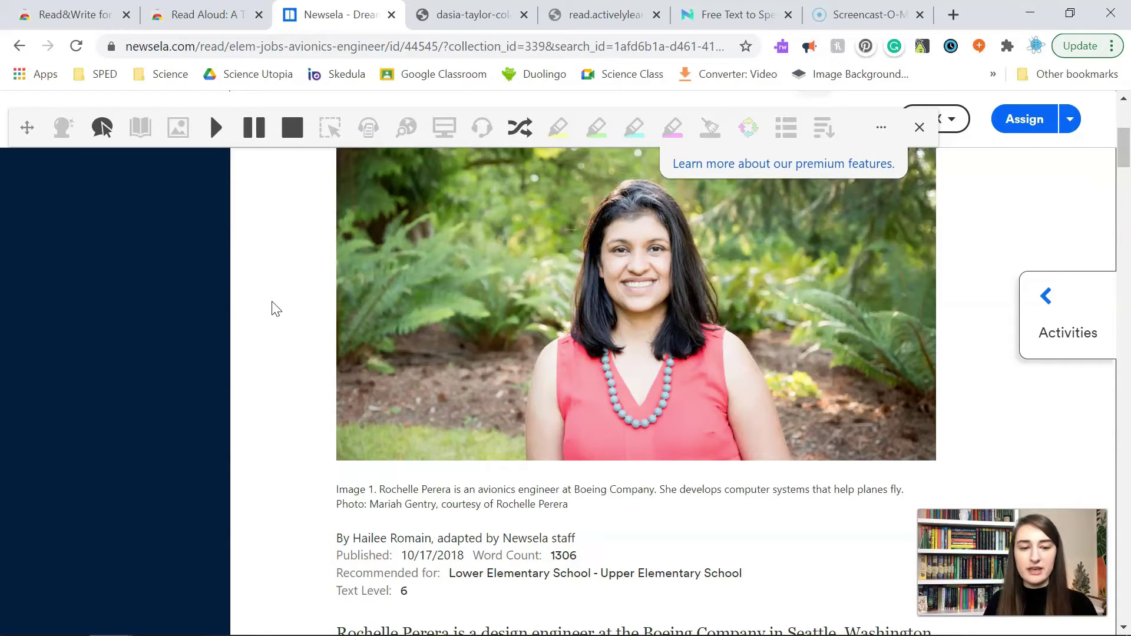
{"action": "left_click", "coordinate": [920, 128]}
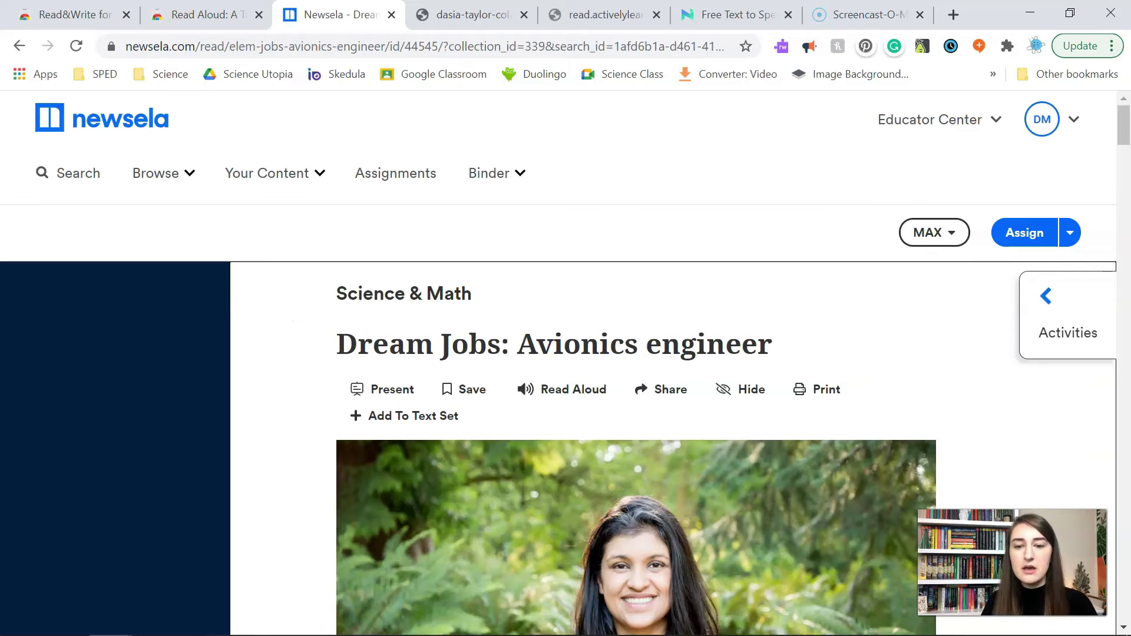
Step: View the Chrome Web Store page for "Read Aloud: A Text to Speech Voice Reader"
{"action": "left_click", "coordinate": [181, 7]}
{"action": "left_click", "coordinate": [83, 260]}
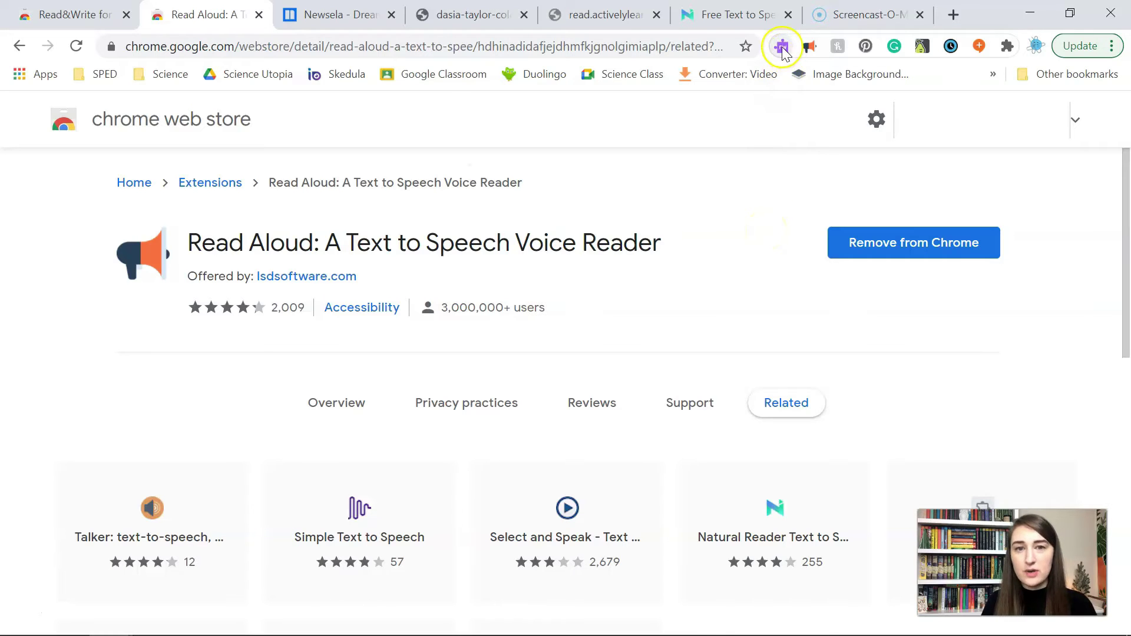
Step: Return to the Newsela avionics engineer article, play it with the Read Aloud extension and pause the reading
{"action": "left_click", "coordinate": [333, 14]}
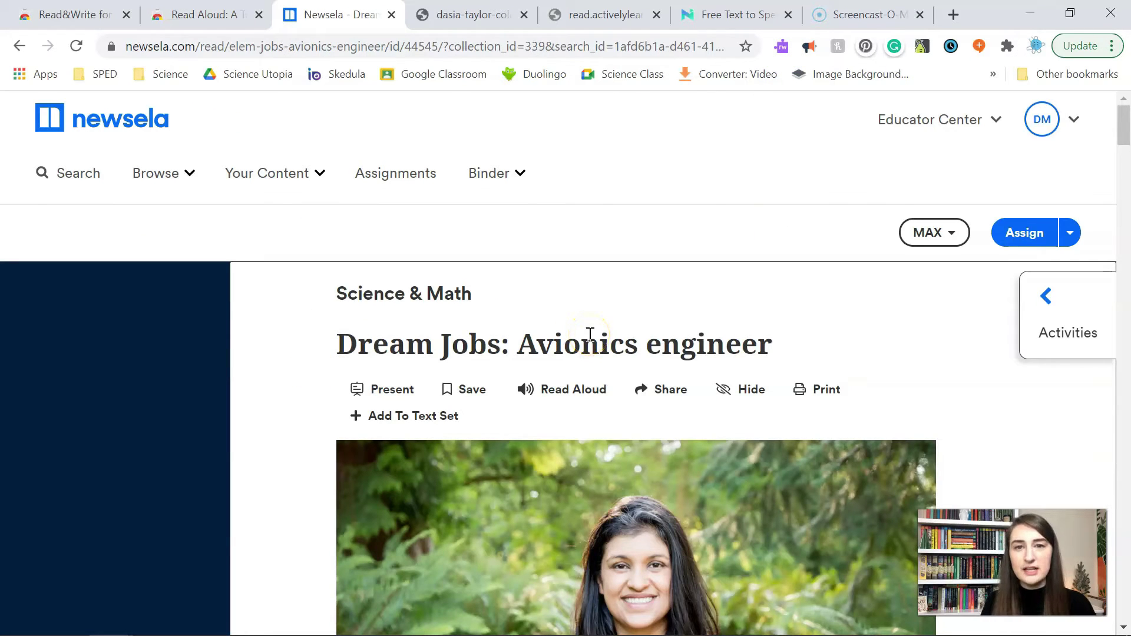
{"action": "left_click", "coordinate": [809, 46]}
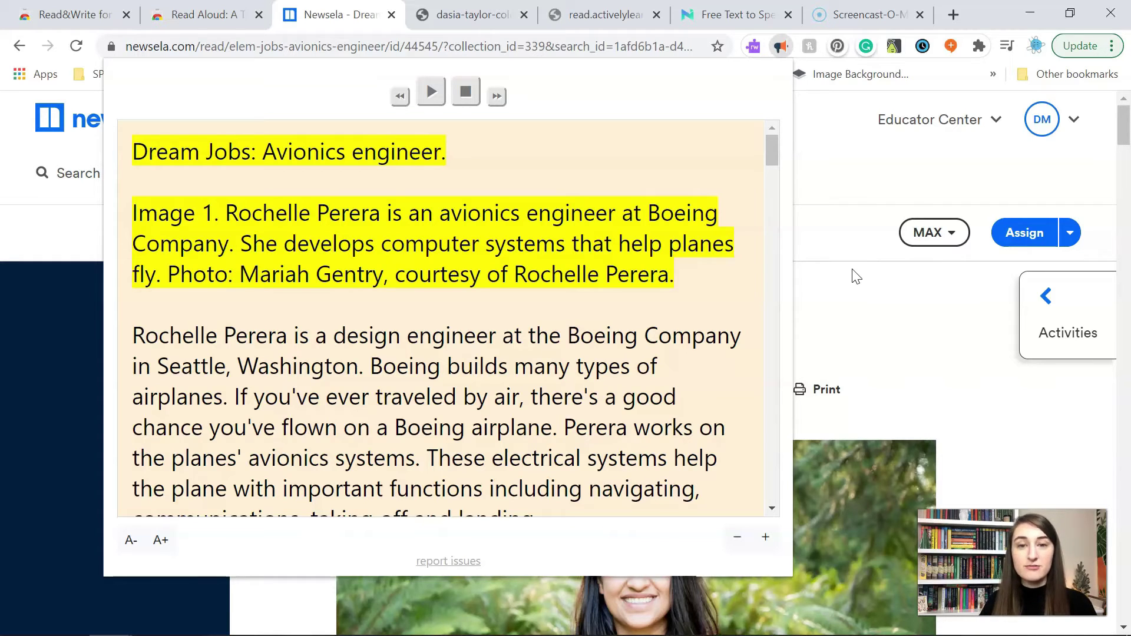
{"action": "left_click", "coordinate": [430, 91]}
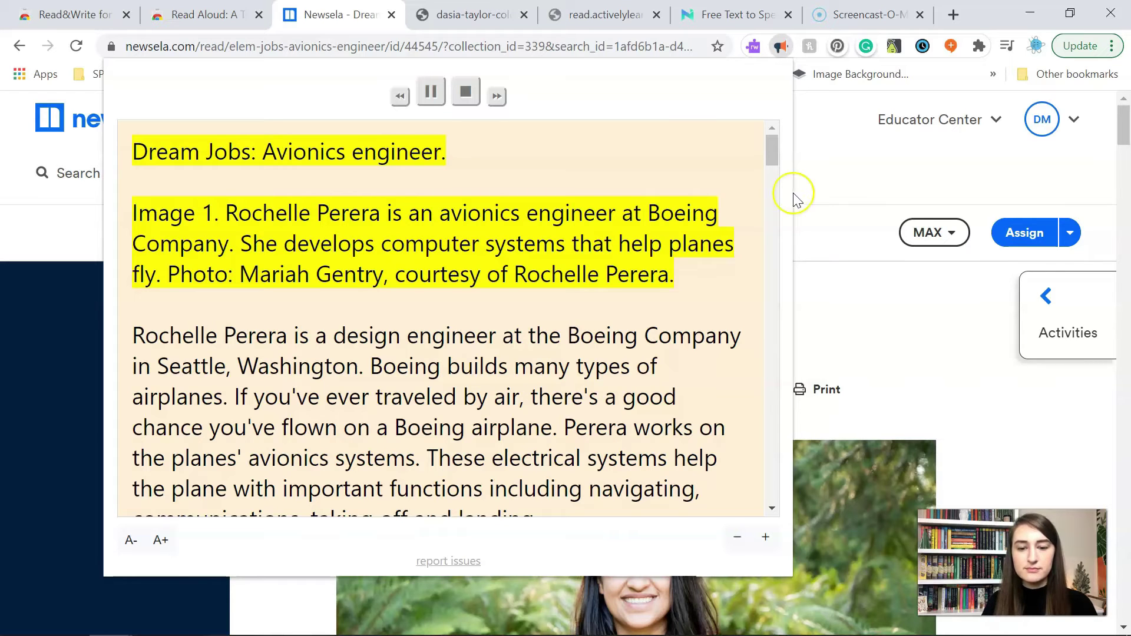
{"action": "left_click", "coordinate": [431, 92]}
Step: Enlarge the Read Aloud text and try a smaller reader window before restoring its size, stopping the reading and dismissing the reader
{"action": "left_click", "coordinate": [161, 541]}
{"action": "left_click", "coordinate": [161, 540]}
{"action": "left_click", "coordinate": [738, 537]}
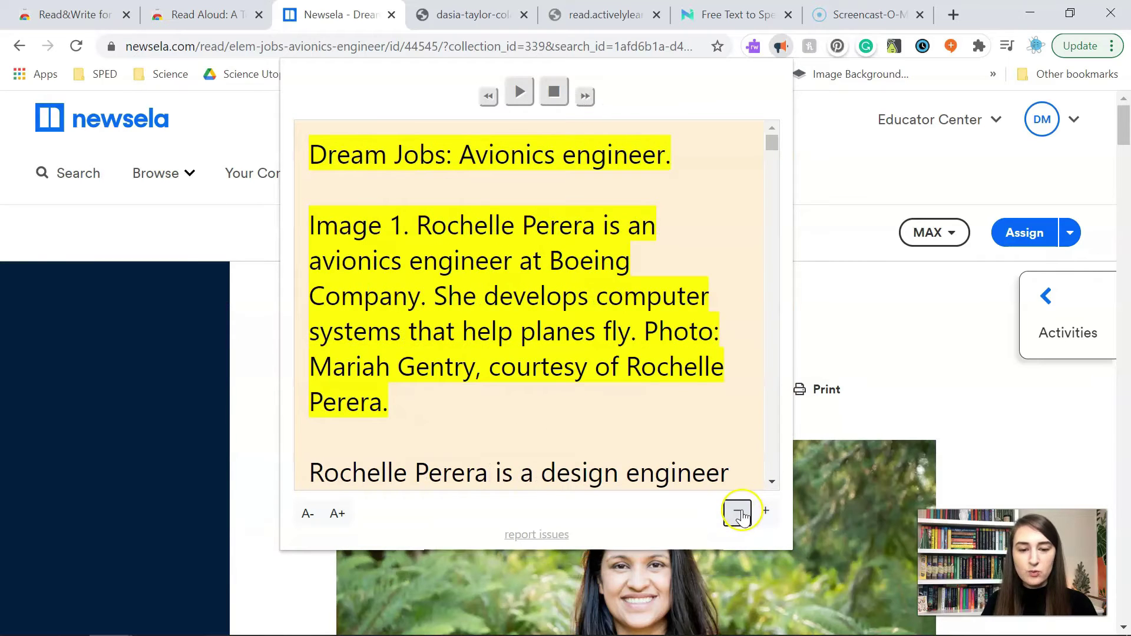
{"action": "left_click", "coordinate": [765, 511]}
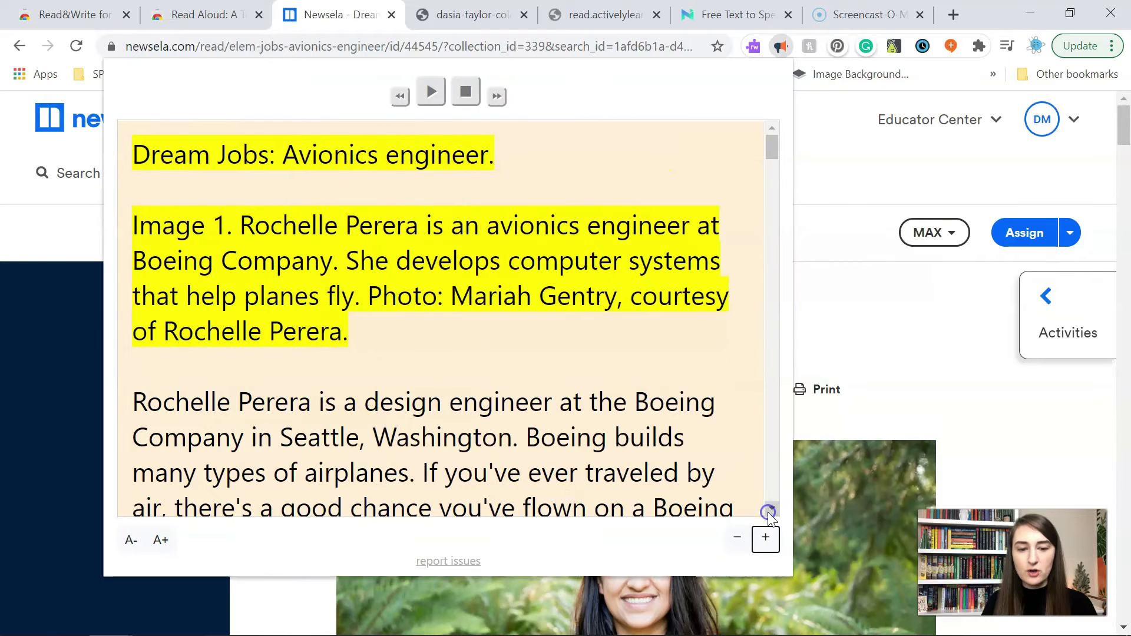
{"action": "left_click", "coordinate": [465, 95]}
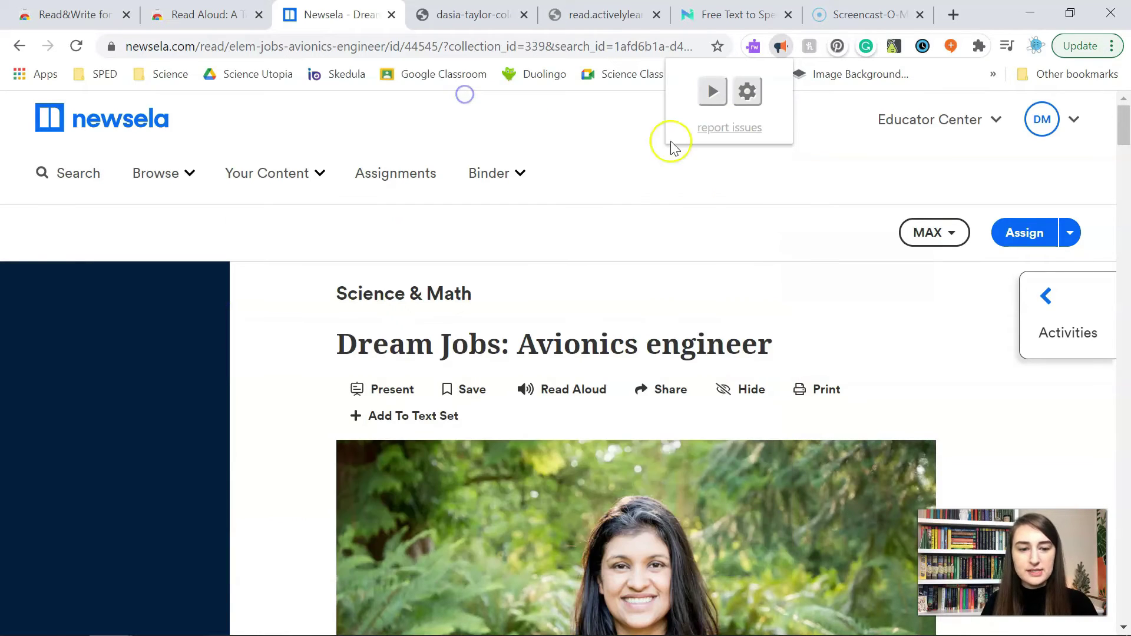
{"action": "left_click", "coordinate": [771, 190]}
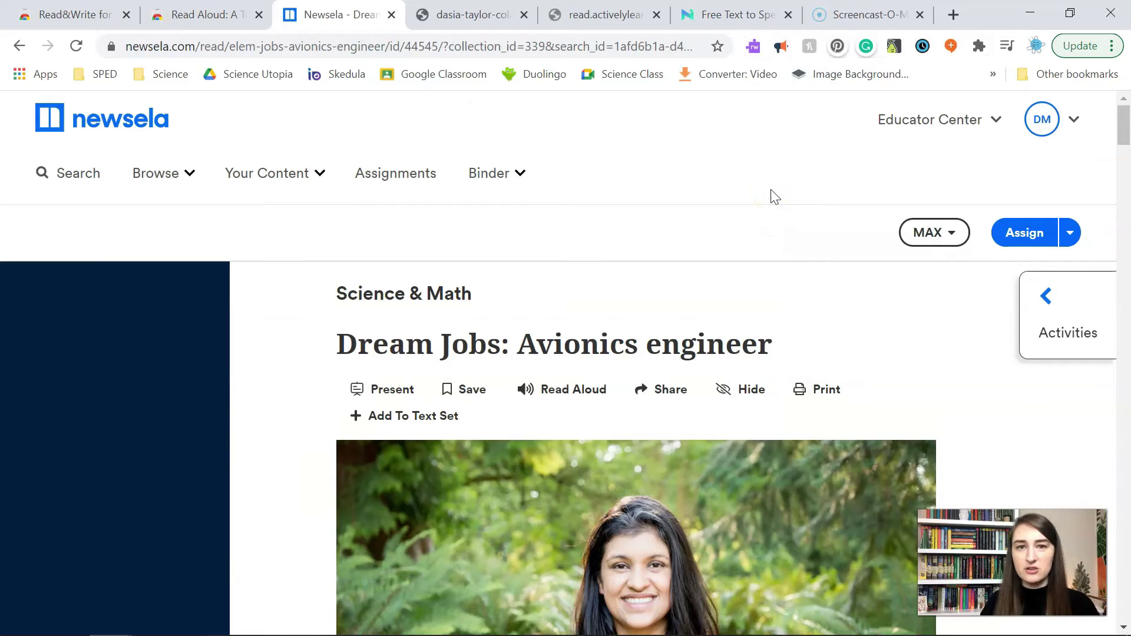
Step: Play the PDF article "High schooler invents tool to detect wound infection" with Read Aloud, stopping the reading and dismissing the reader at the end
{"action": "key", "text": "ctrl+Tab"}
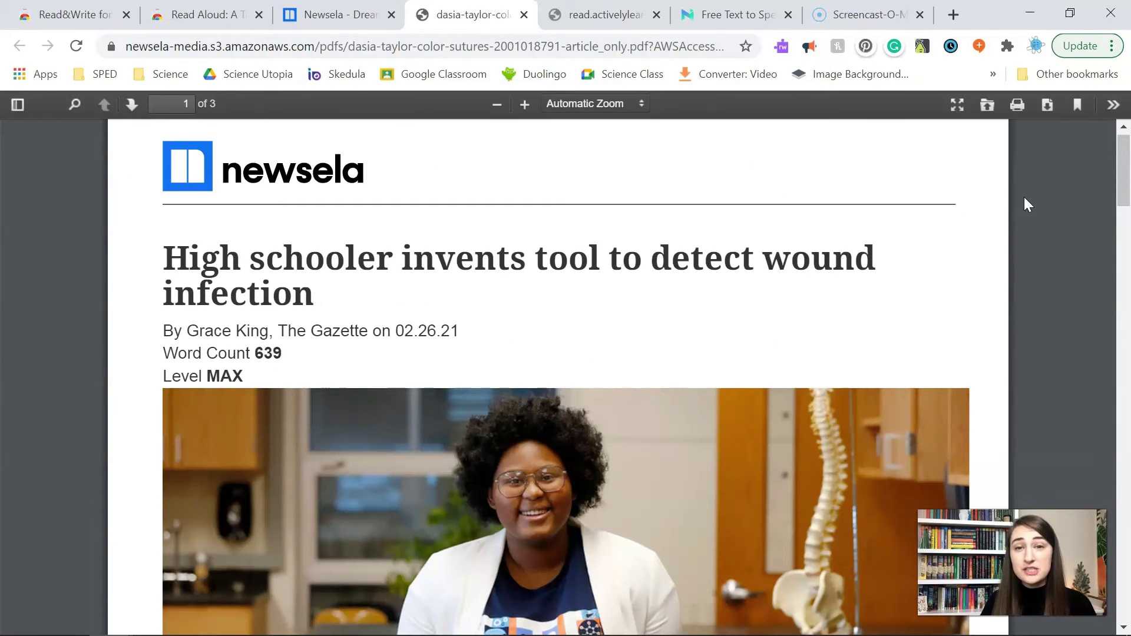
{"action": "left_click", "coordinate": [781, 113]}
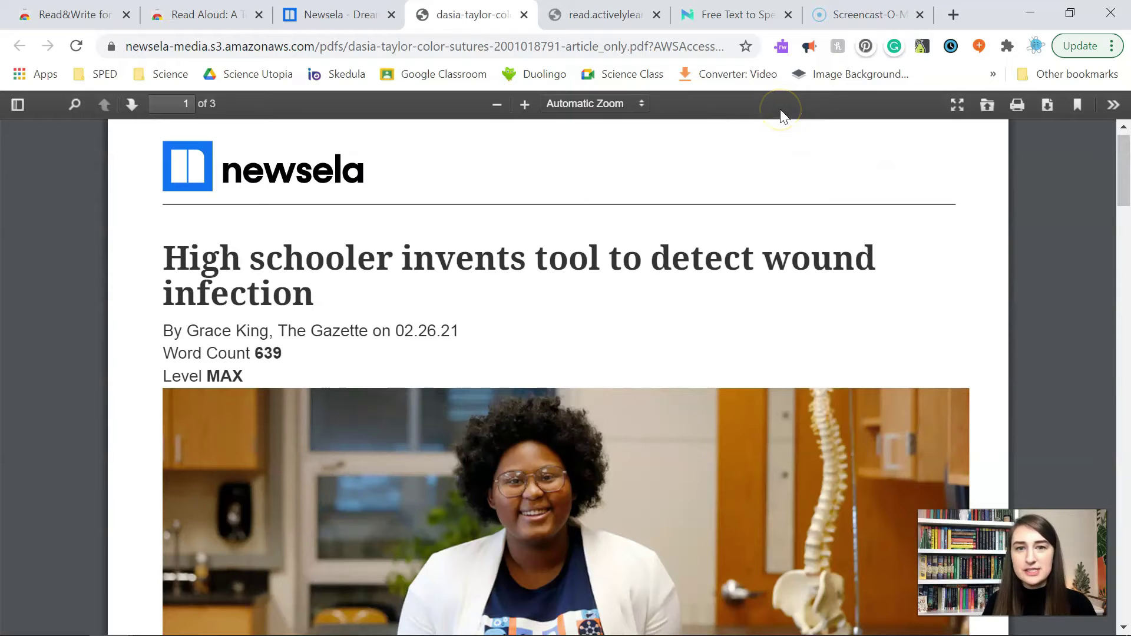
{"action": "left_click", "coordinate": [808, 45]}
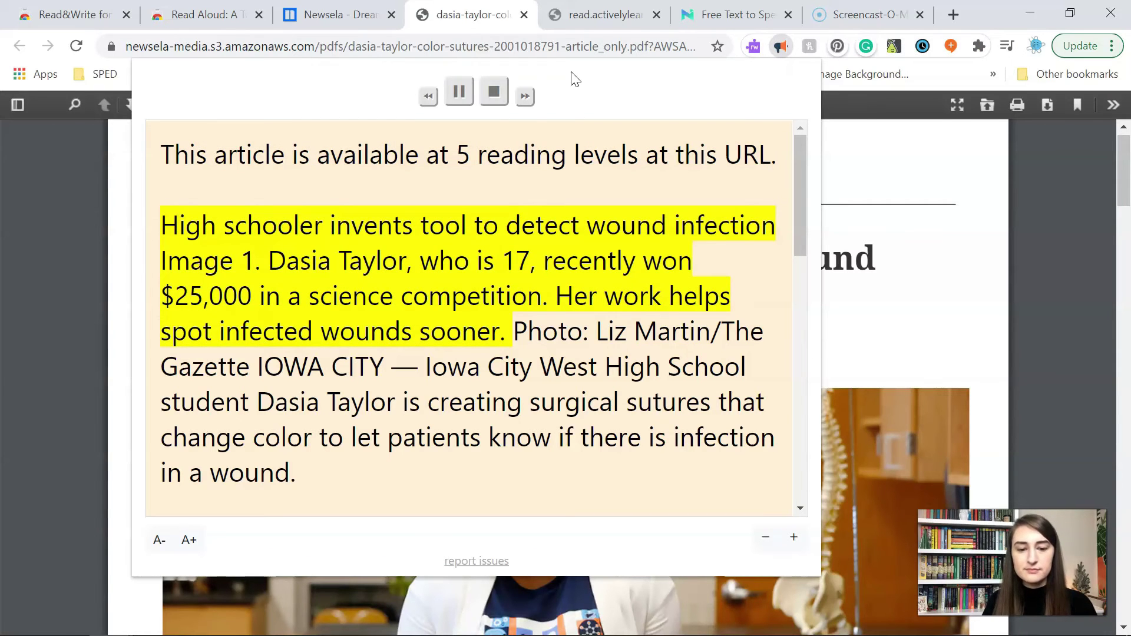
{"action": "left_click", "coordinate": [494, 91]}
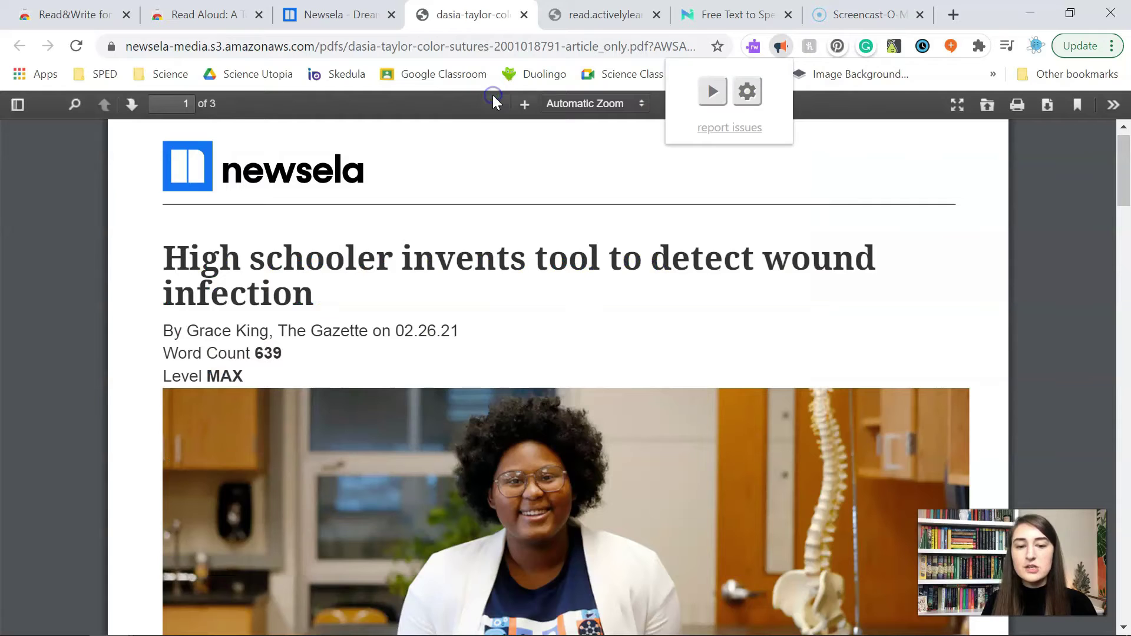
{"action": "left_click", "coordinate": [526, 155]}
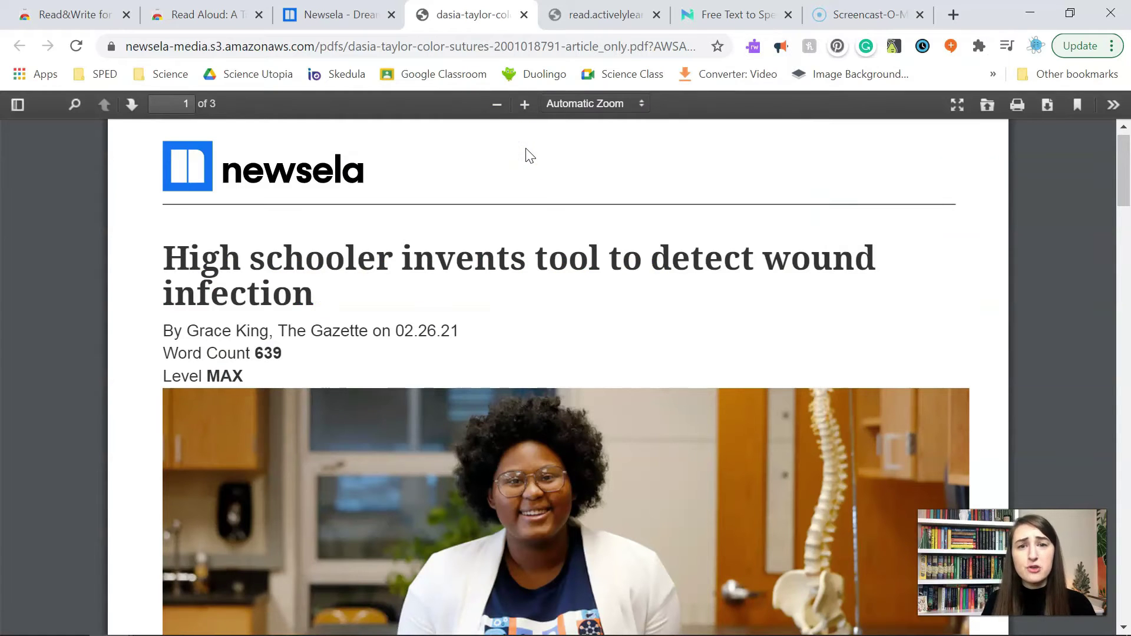
Step: Compare the Chrome Web Store pages for Read&Write for Google Chrome and Read Aloud
{"action": "left_click", "coordinate": [59, 13]}
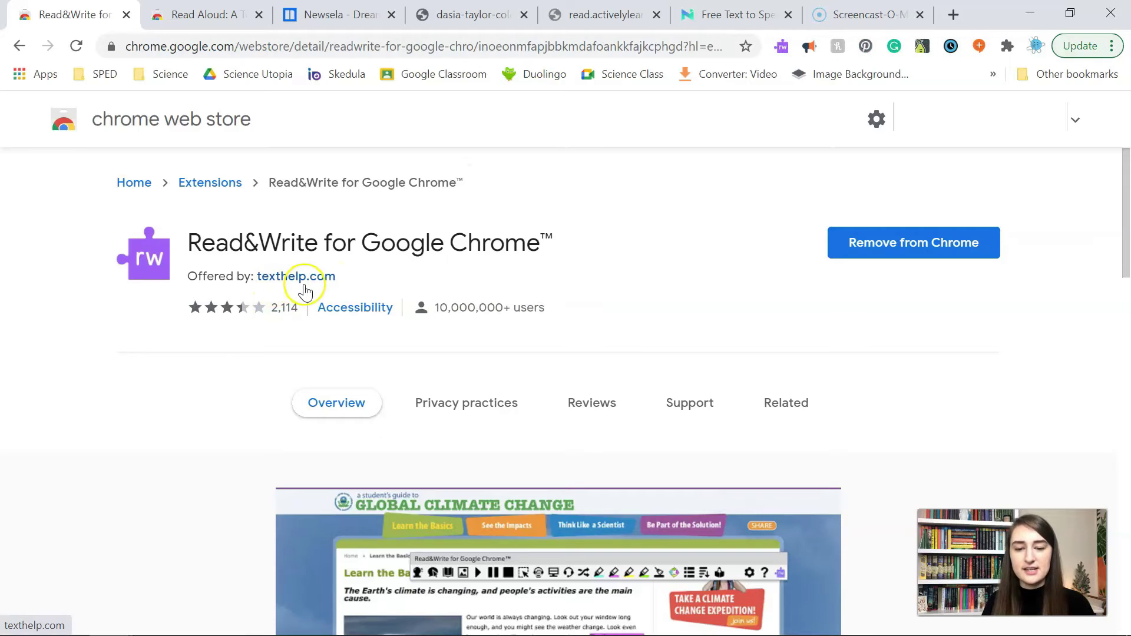
{"action": "key", "text": "ctrl+Tab"}
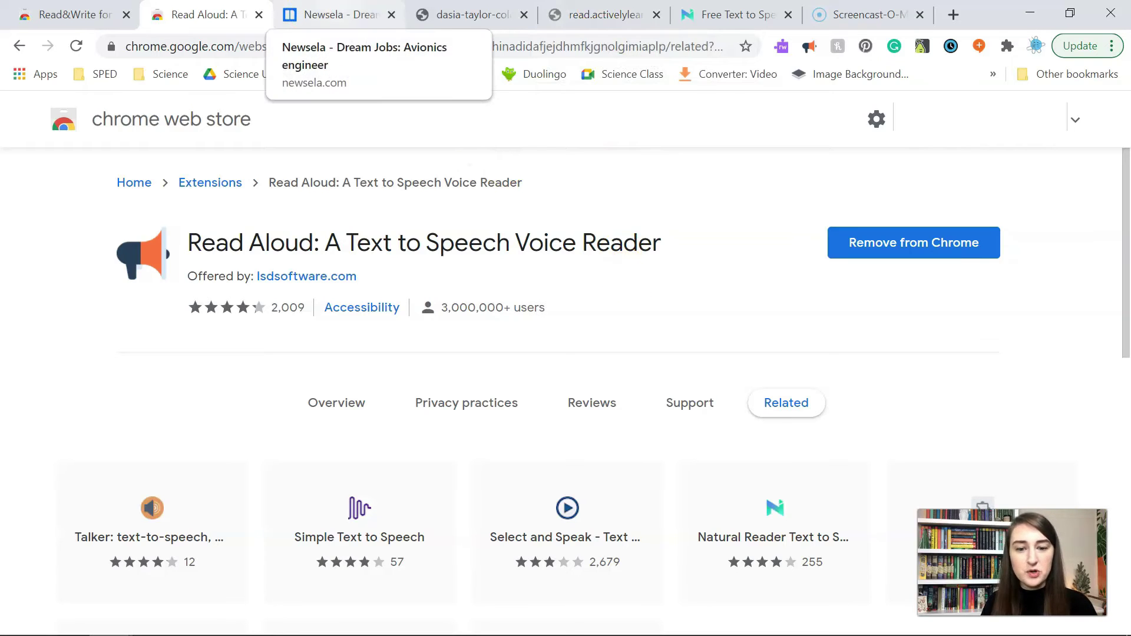
Step: Assign the Newsela article "Dream Jobs: Avionics engineer" to Test Class with the instructions "Read!"
{"action": "left_click", "coordinate": [360, 15]}
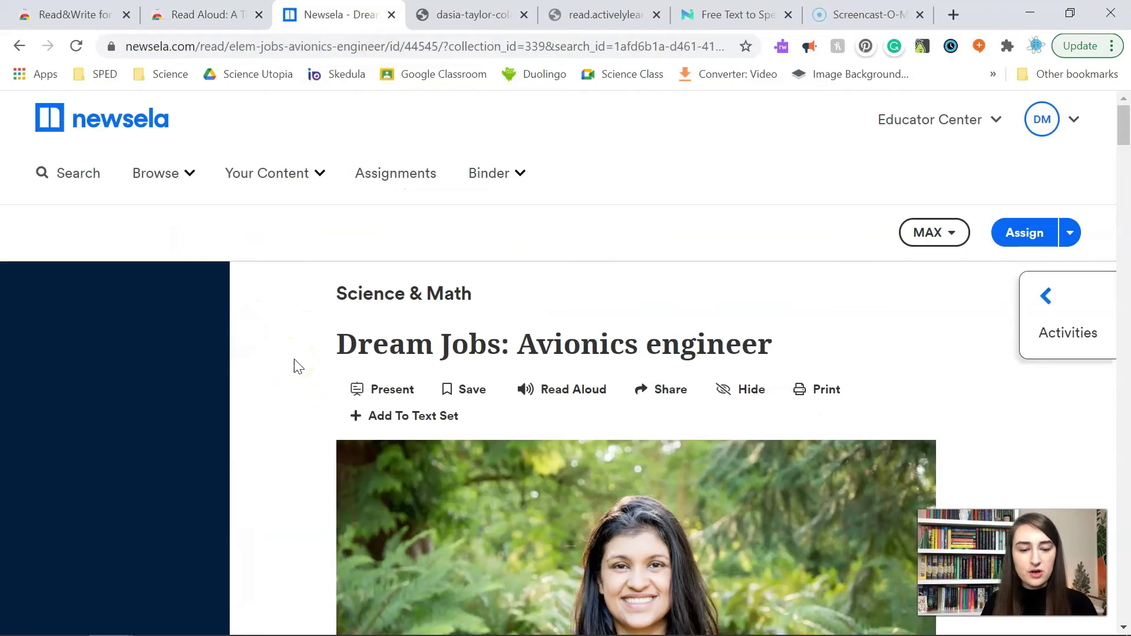
{"action": "scroll", "coordinate": [295, 360], "scroll_direction": "down", "scroll_amount": 1}
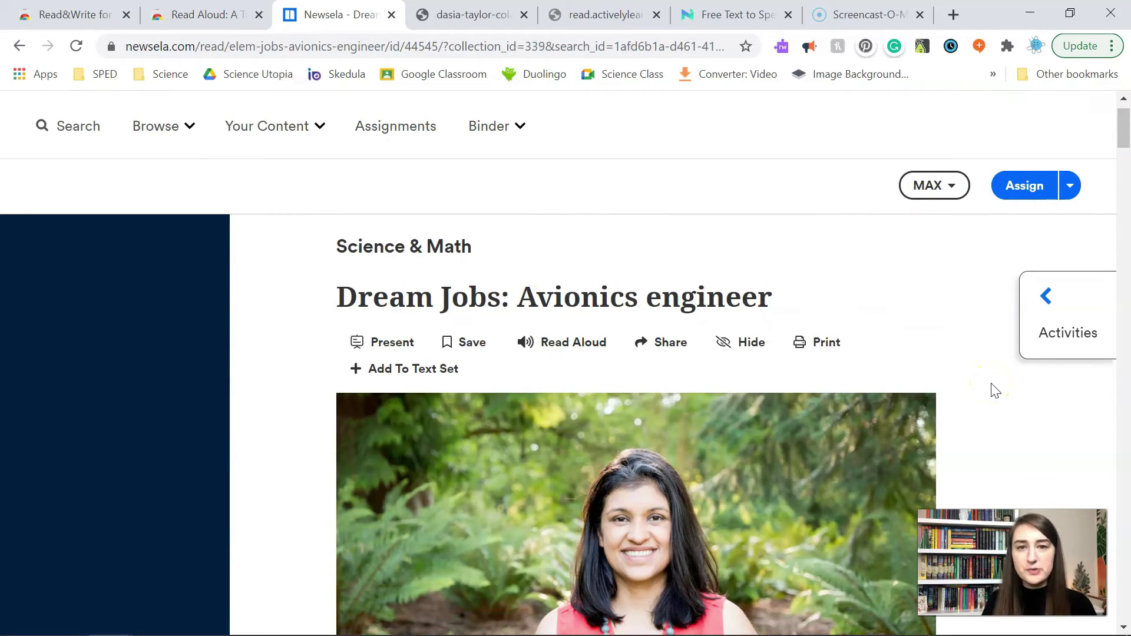
{"action": "left_click", "coordinate": [1025, 184]}
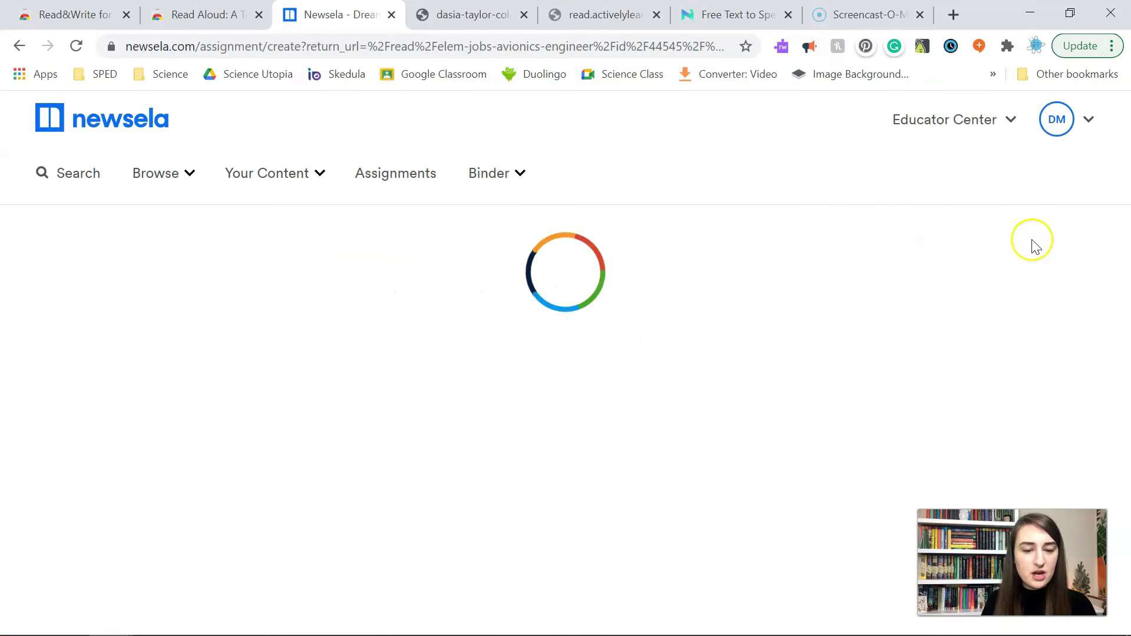
{"action": "left_click", "coordinate": [527, 548]}
{"action": "type", "text": "Read!"}
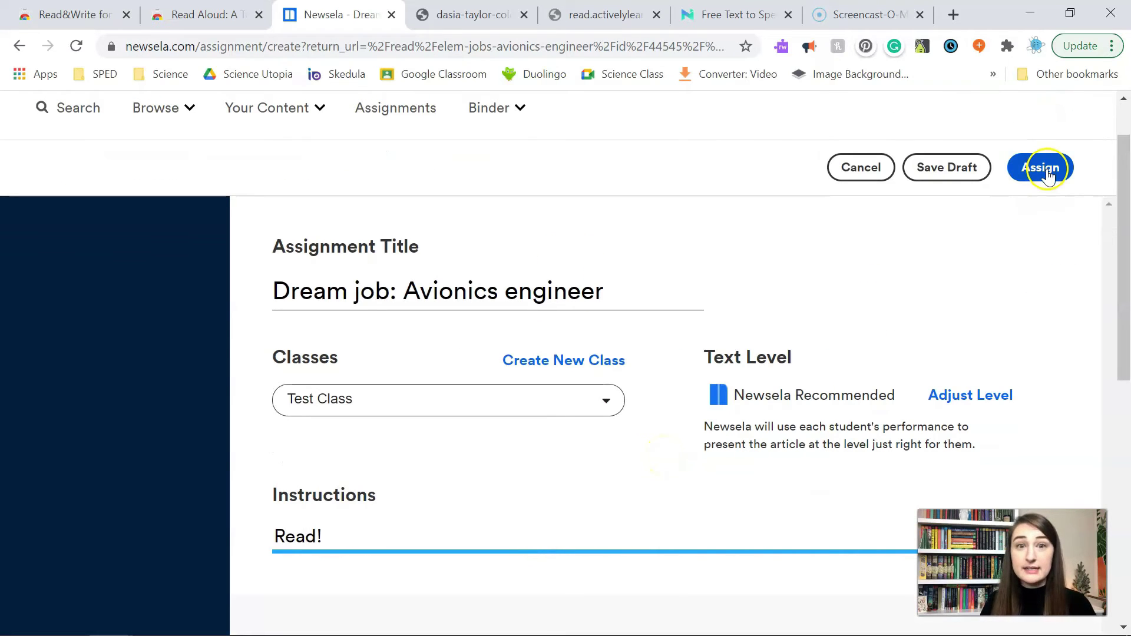
{"action": "left_click", "coordinate": [1047, 172]}
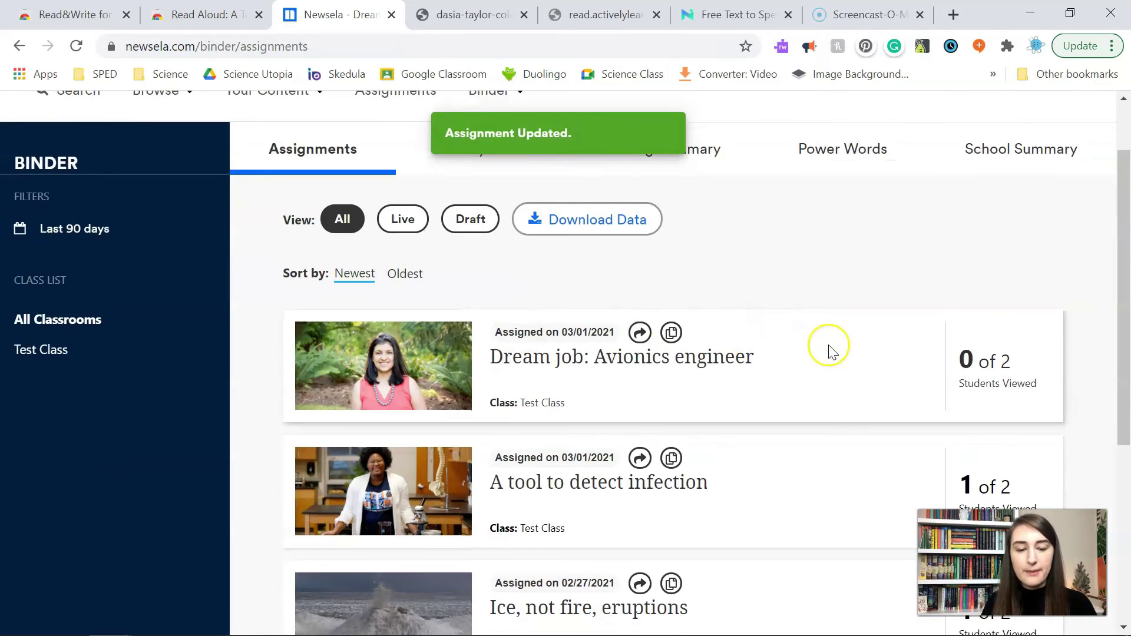
{"action": "scroll", "coordinate": [831, 352], "scroll_direction": "up", "scroll_amount": 2}
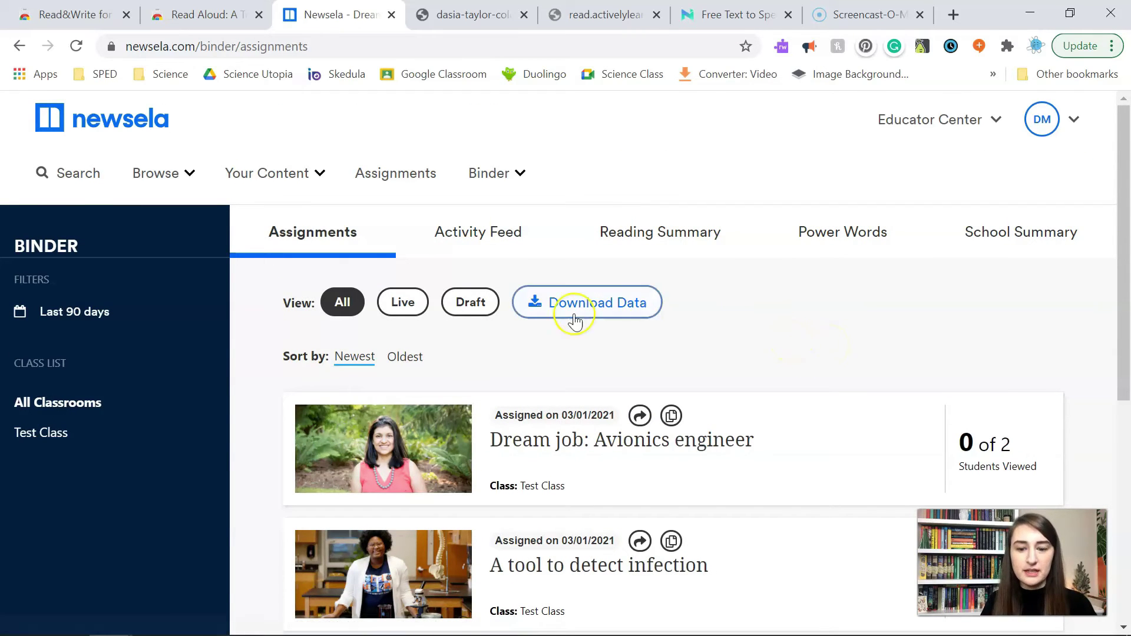
Step: Switch to Microsoft Edge with the student's Newsela account and open the assignment "Dream job: Avionics engineer" to view its article
{"action": "left_click", "coordinate": [180, 626]}
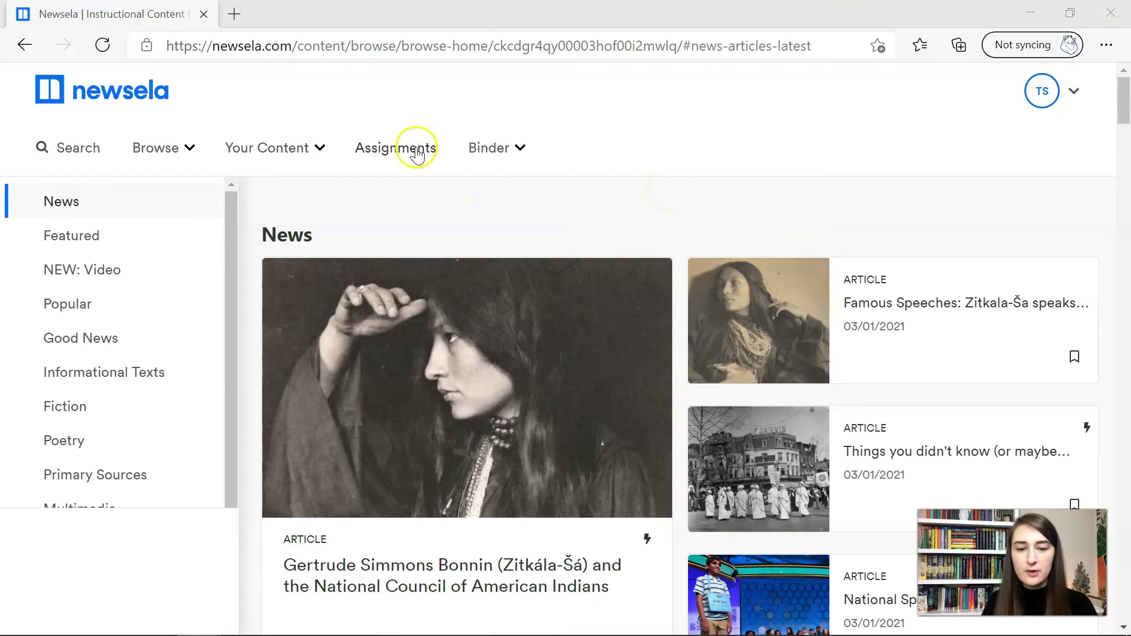
{"action": "left_click", "coordinate": [398, 148]}
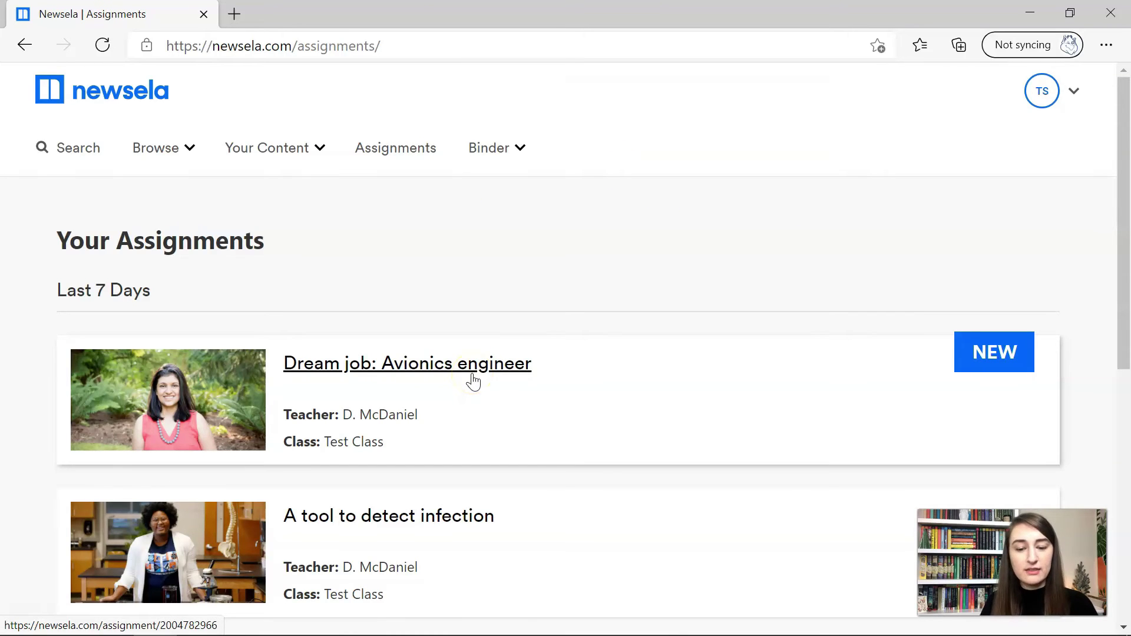
{"action": "left_click", "coordinate": [473, 380]}
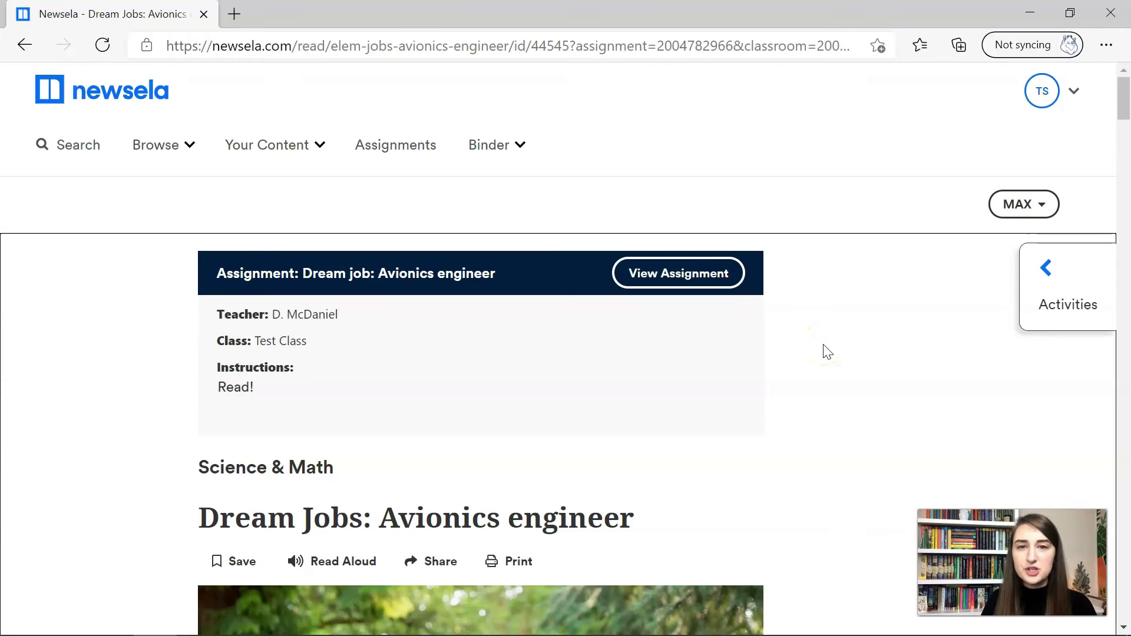
{"action": "scroll", "coordinate": [827, 351], "scroll_direction": "down", "scroll_amount": 3}
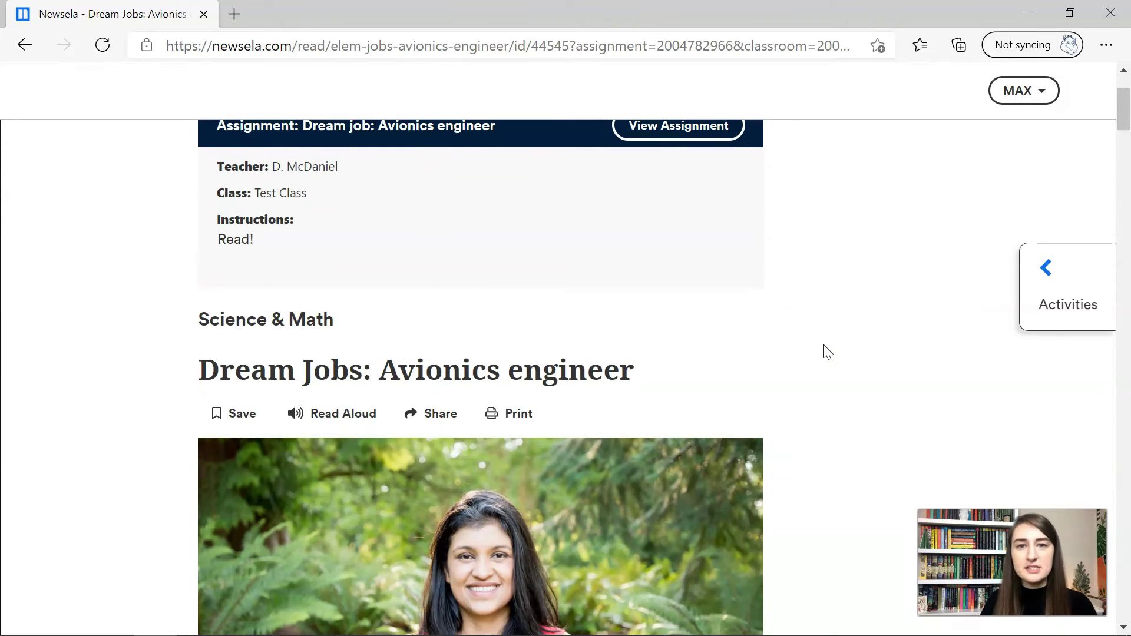
Step: Play the article "Dream Jobs: Avionics engineer" with Newsela's built-in Read Aloud and pause the reading
{"action": "scroll", "coordinate": [828, 352], "scroll_direction": "down", "scroll_amount": 1}
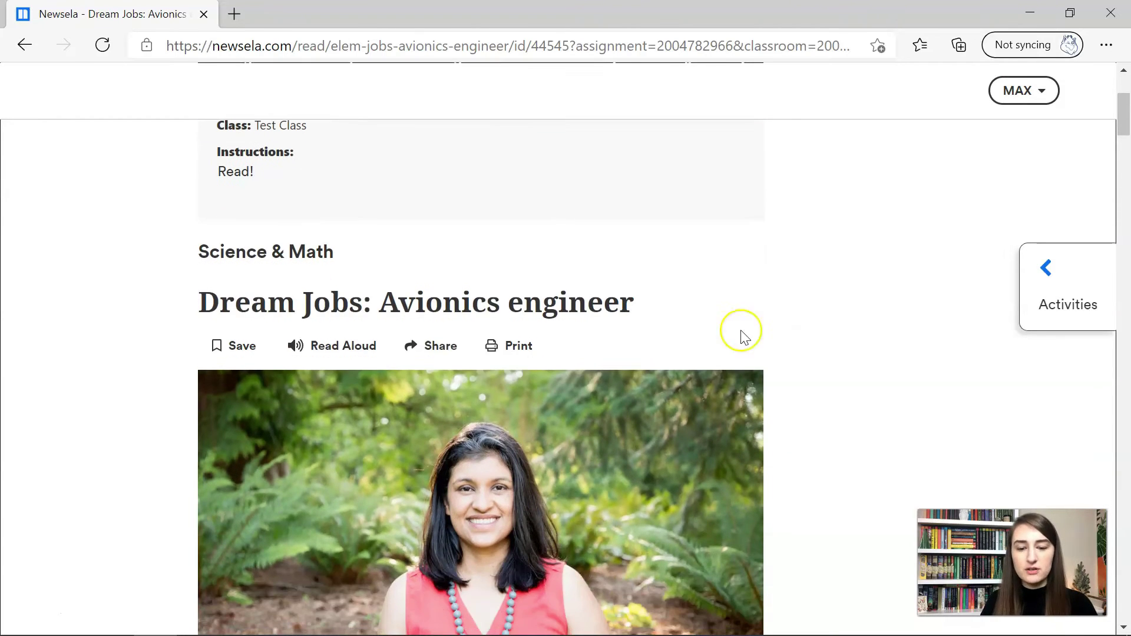
{"action": "left_click", "coordinate": [313, 363]}
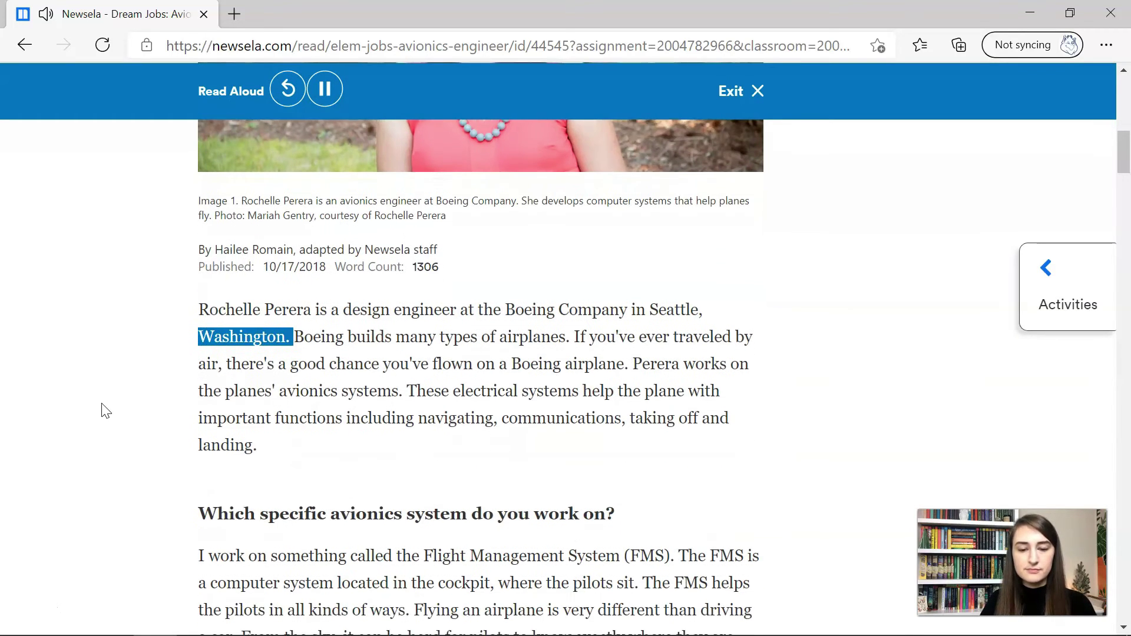
{"action": "left_click", "coordinate": [136, 320]}
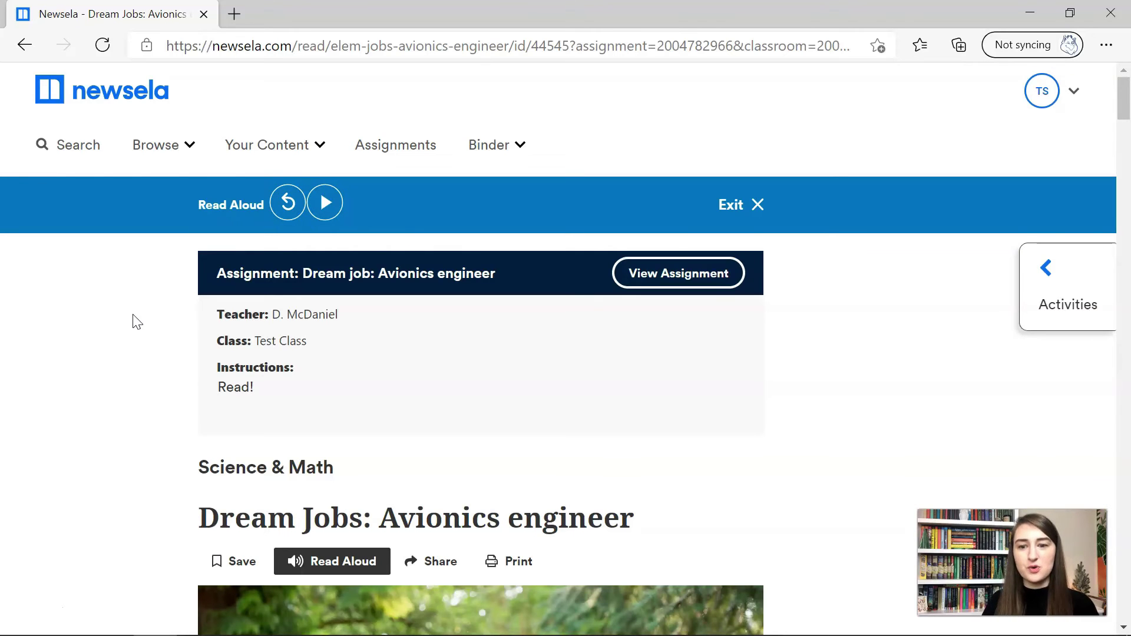
{"action": "scroll", "coordinate": [130, 276], "scroll_direction": "down", "scroll_amount": 4}
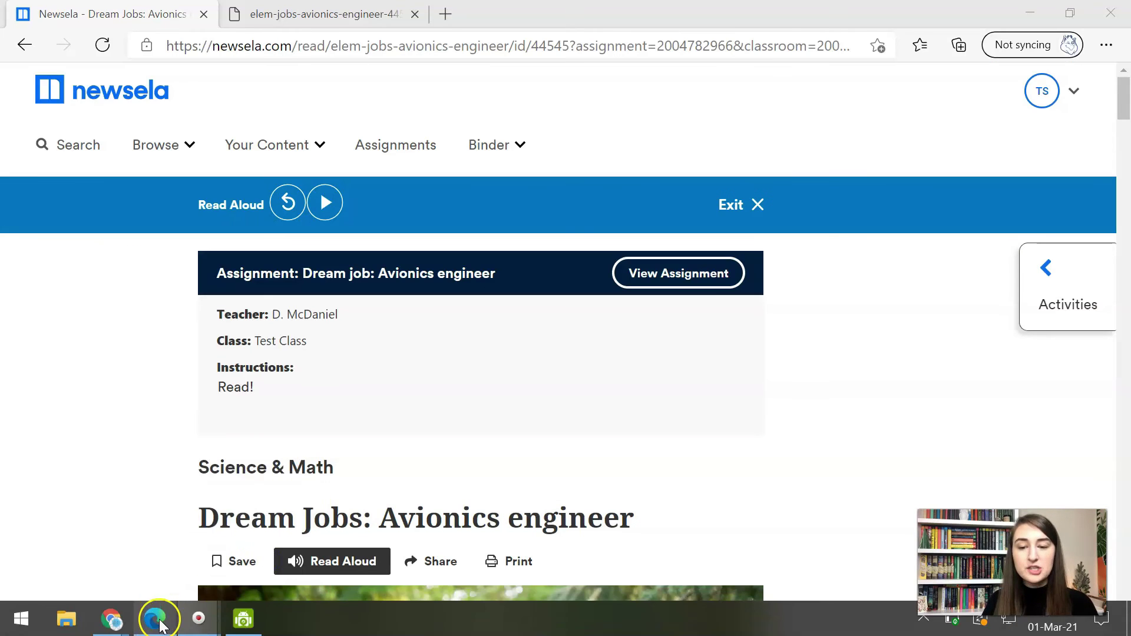
Step: Start the browser's own Read aloud feature on the Newsela article and pause it
{"action": "mouse_move", "coordinate": [156, 617]}
{"action": "left_click", "coordinate": [101, 366]}
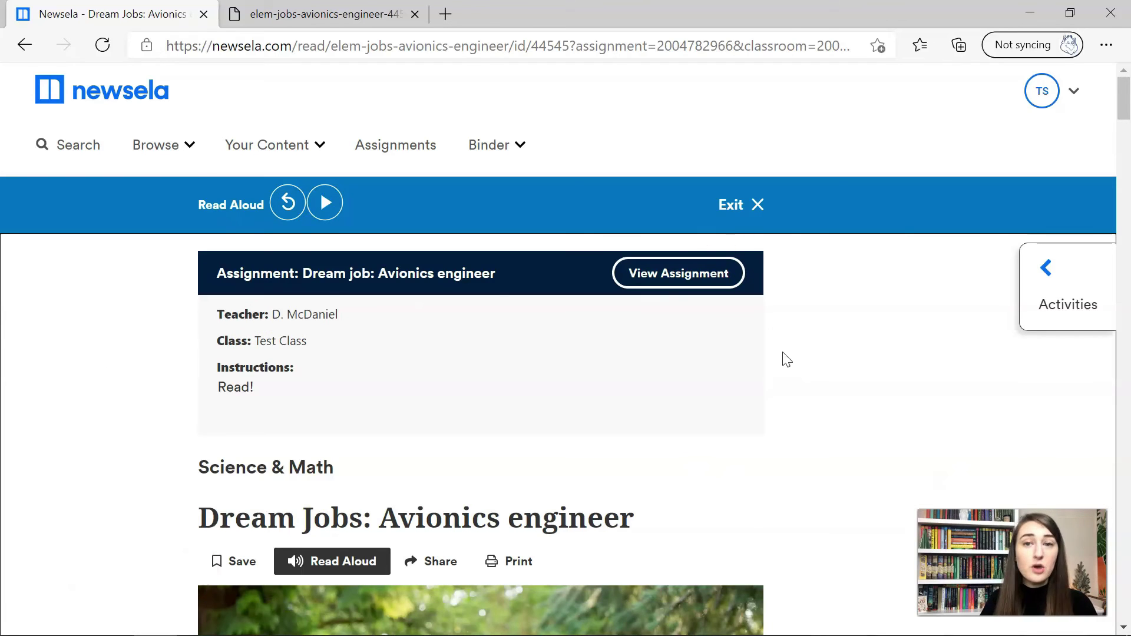
{"action": "left_click", "coordinate": [981, 379]}
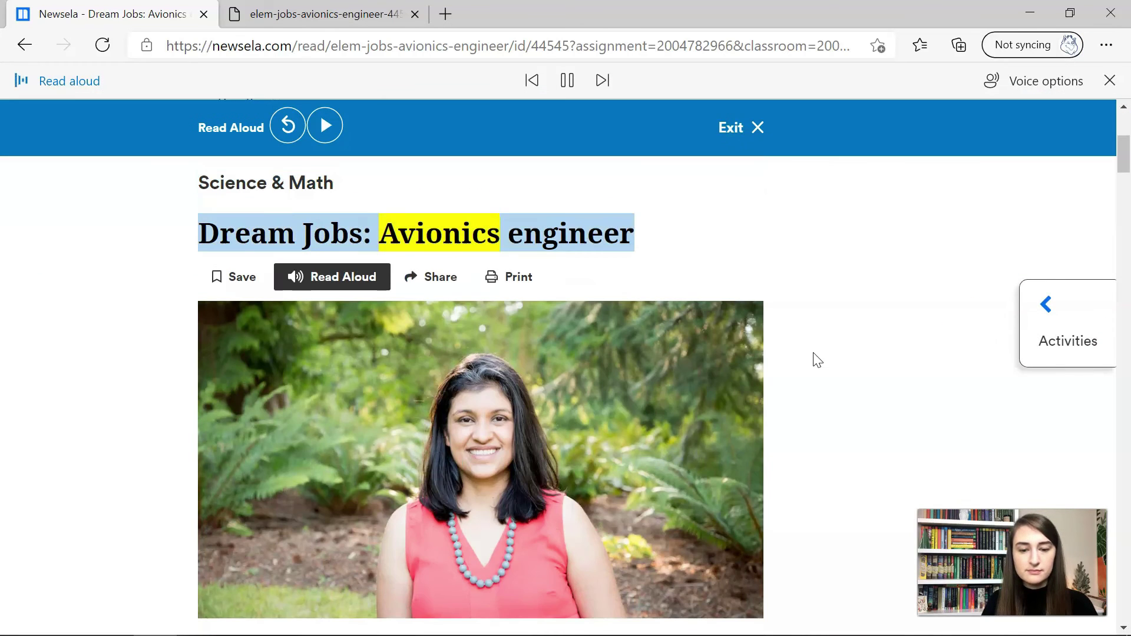
{"action": "left_click", "coordinate": [569, 81]}
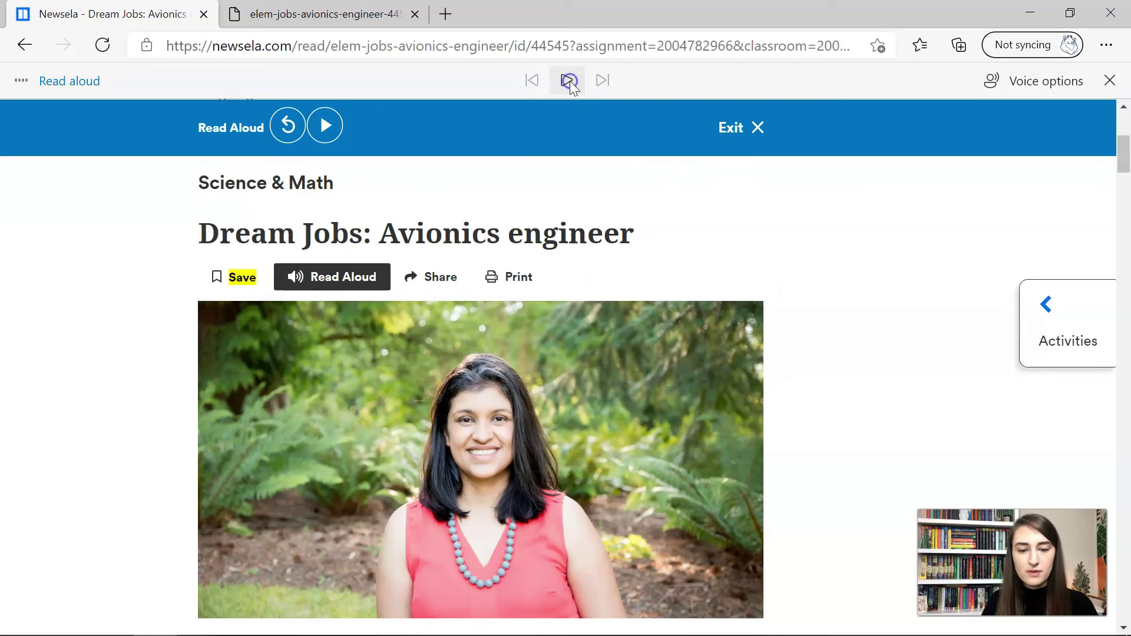
Step: Set the browser's reading voice to Microsoft David - English (United States)
{"action": "left_click", "coordinate": [1030, 85]}
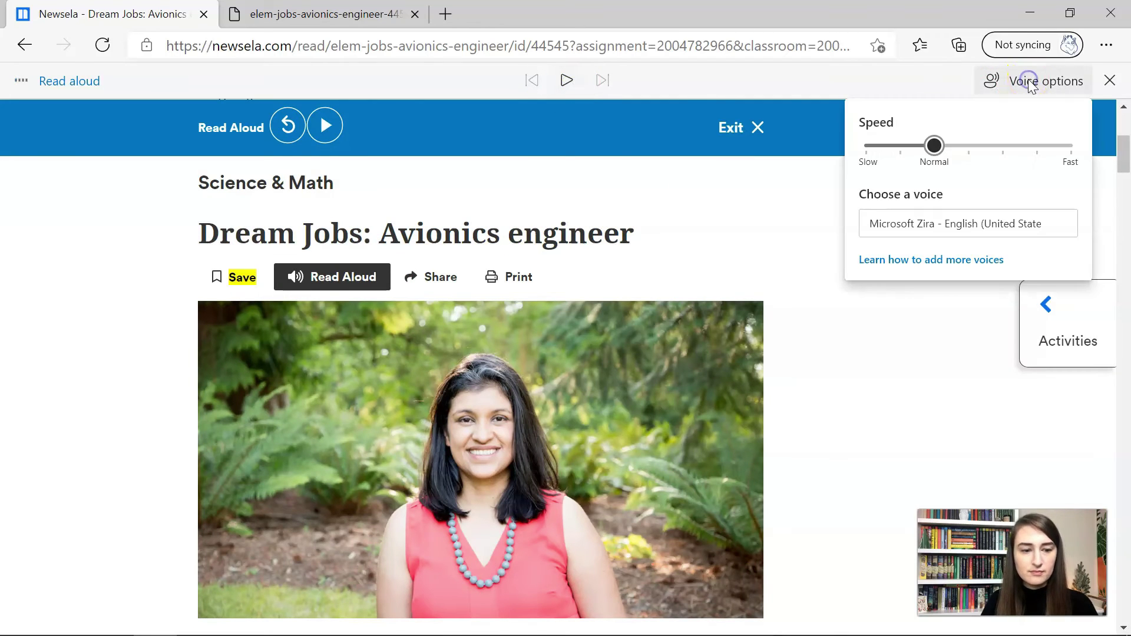
{"action": "left_click", "coordinate": [956, 231]}
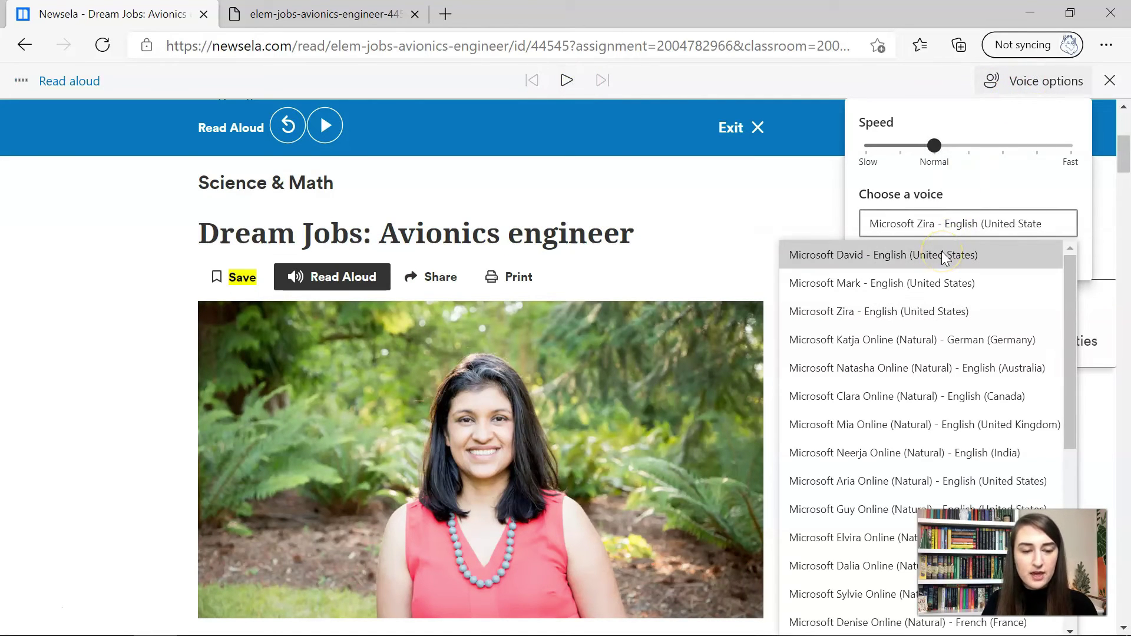
{"action": "left_click", "coordinate": [984, 253]}
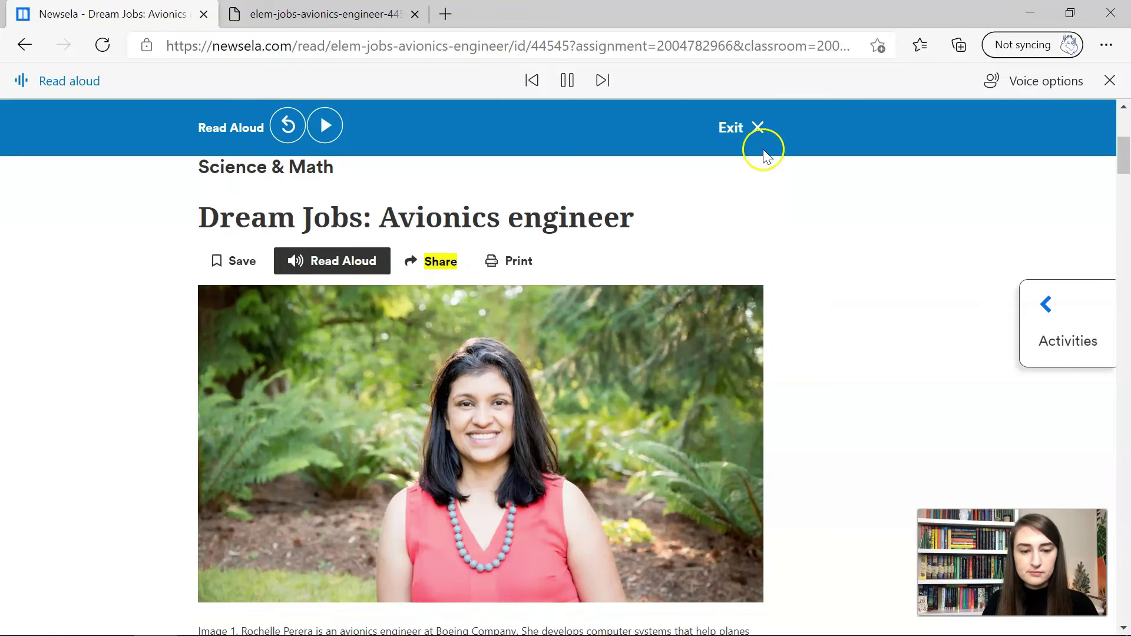
Step: Dismiss Newsela's Read Aloud bar and pause the browser's reading at the article text
{"action": "left_click", "coordinate": [758, 127]}
{"action": "scroll", "coordinate": [846, 338], "scroll_direction": "down", "scroll_amount": 8}
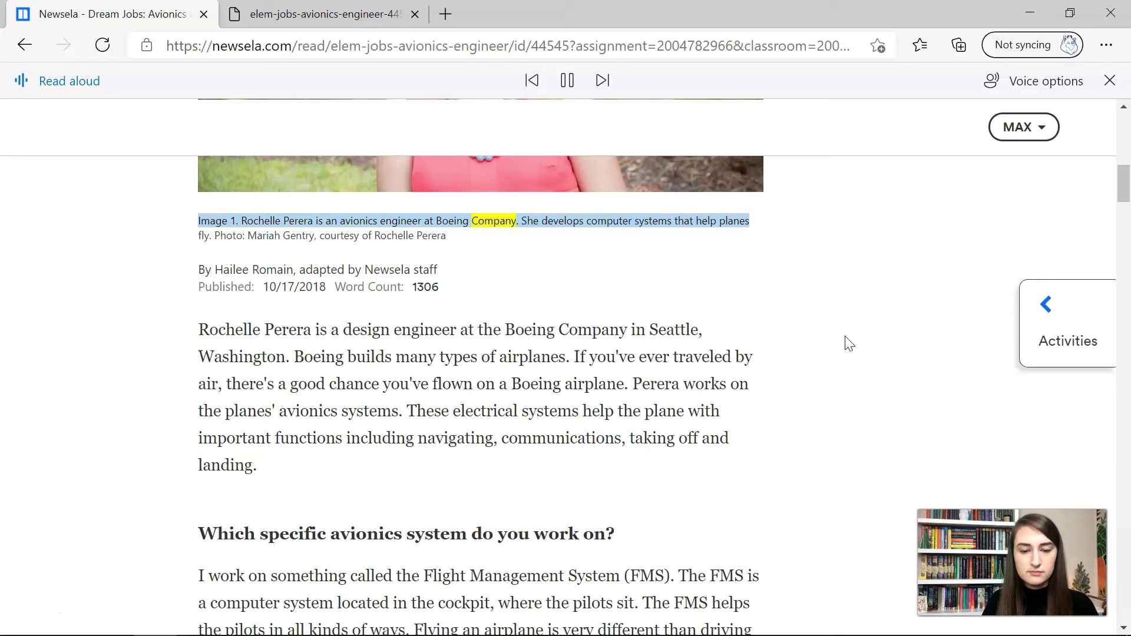
{"action": "left_click", "coordinate": [567, 81]}
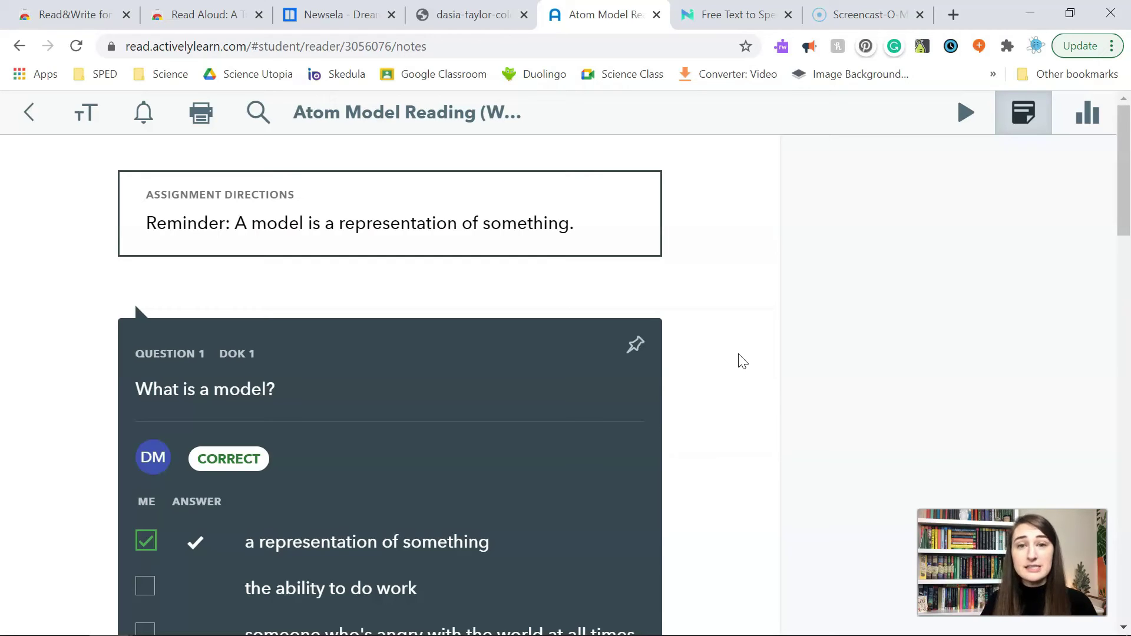
Step: Switch to Actively Learn in Chrome, play the Atom Model Reading aloud, and set its voice to English, US (Joanna)
{"action": "left_click", "coordinate": [966, 113]}
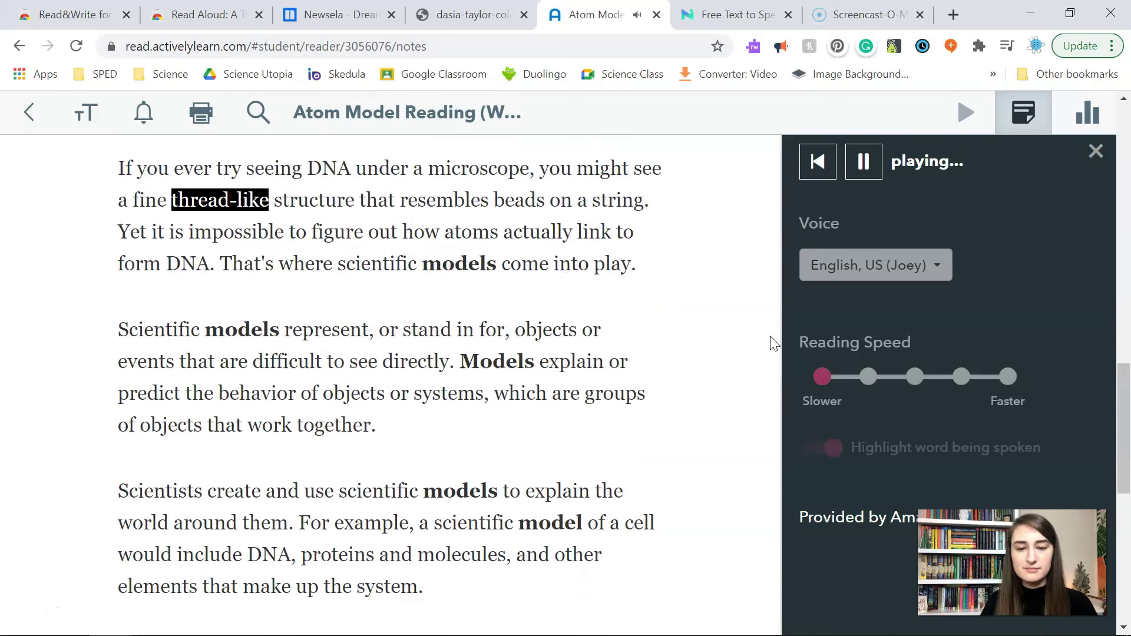
{"action": "left_click", "coordinate": [878, 262]}
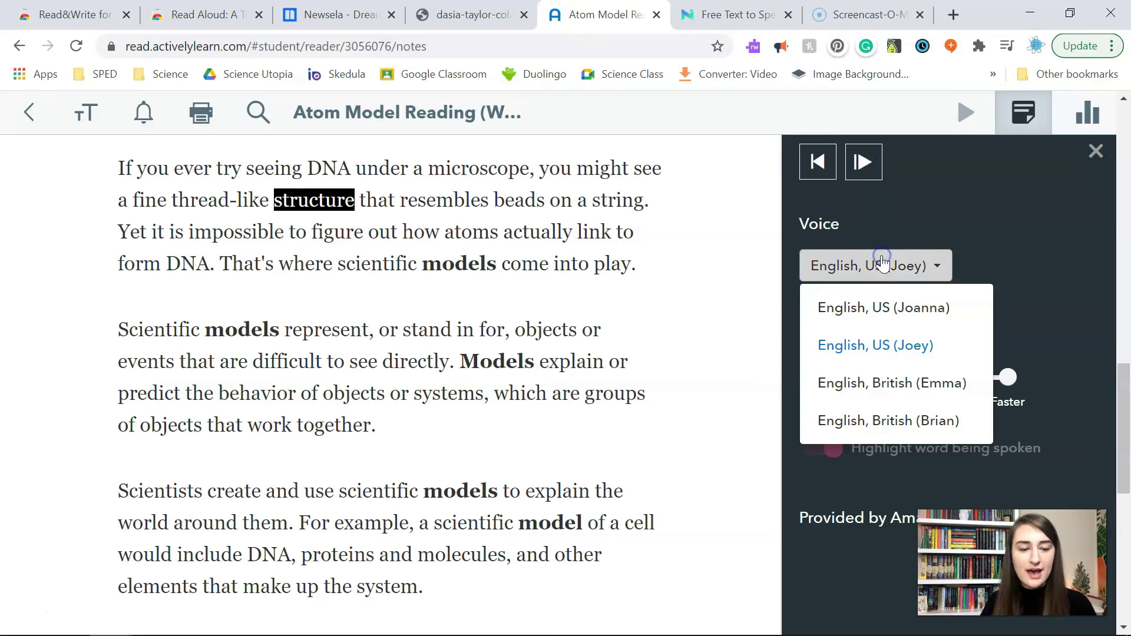
{"action": "left_click", "coordinate": [884, 307]}
Step: Set the Atom Model Reading's reading speed to the middle level and try out the word highlighting and playback controls
{"action": "left_click", "coordinate": [866, 377]}
{"action": "left_click", "coordinate": [915, 377]}
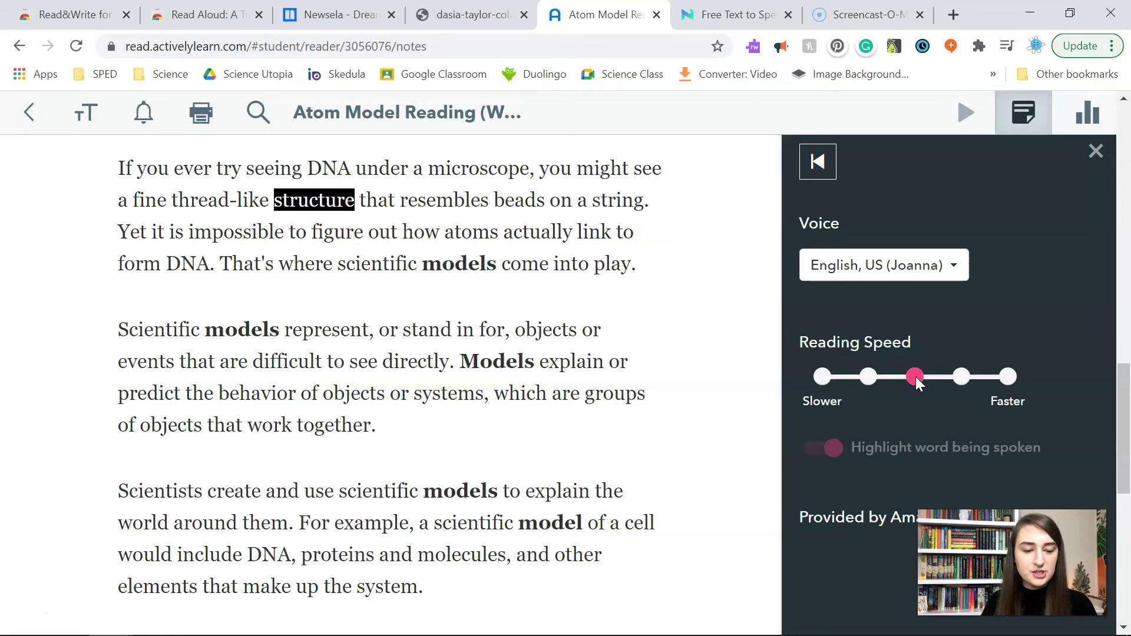
{"action": "left_click", "coordinate": [822, 437]}
{"action": "left_click", "coordinate": [827, 169]}
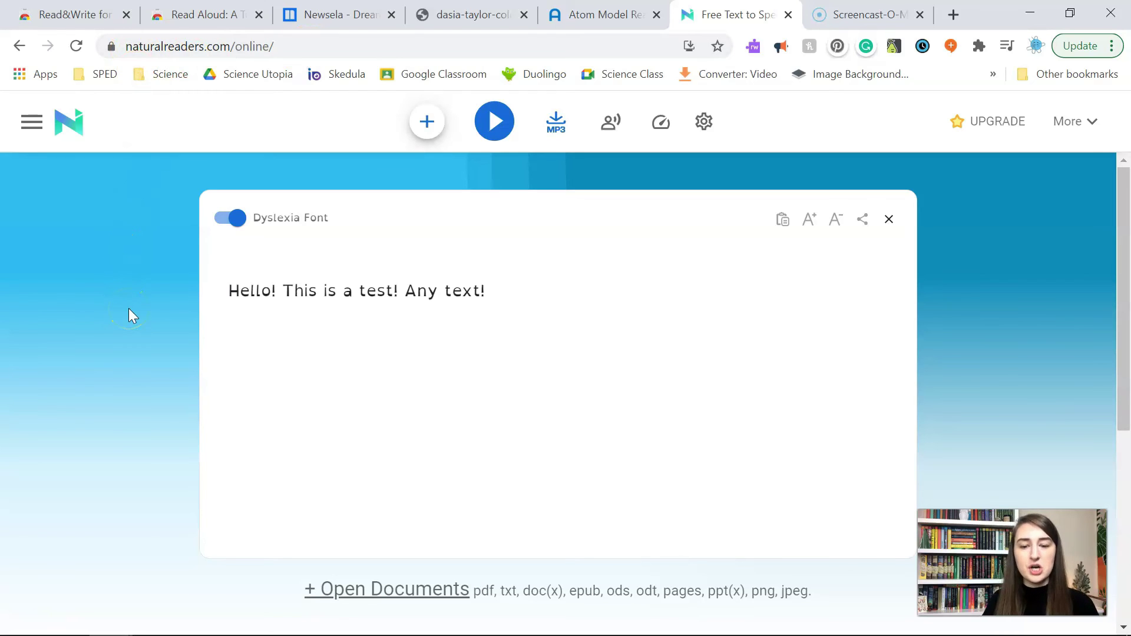
Step: Switch to NaturalReaders and compare the sample text with Dyslexia Font off and on, leaving it on
{"action": "left_click", "coordinate": [234, 222]}
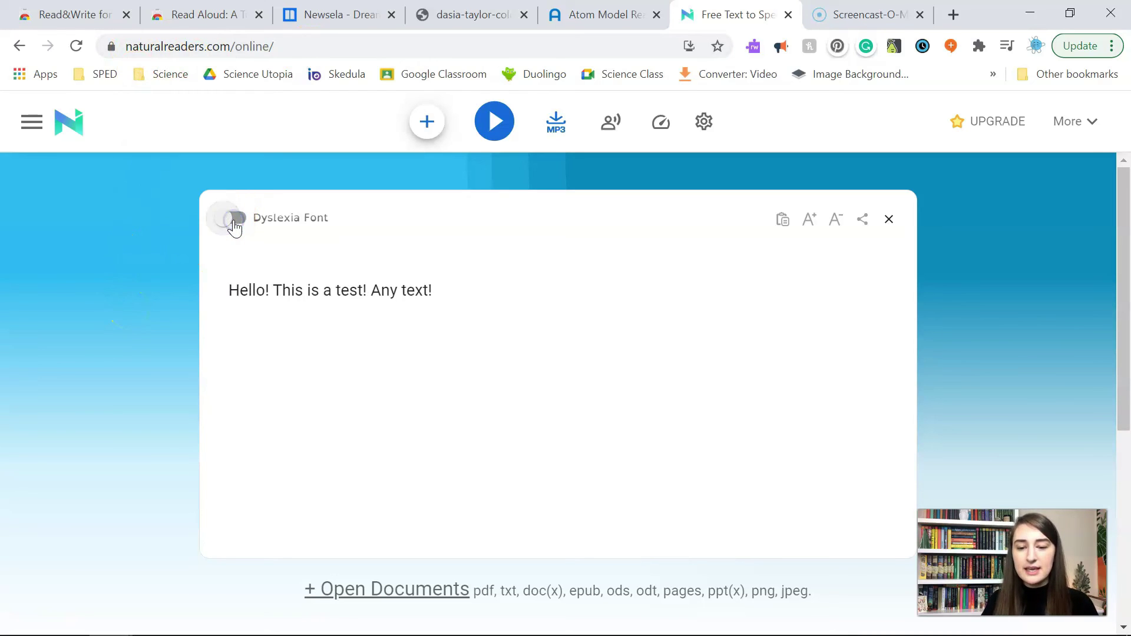
{"action": "left_click", "coordinate": [234, 221]}
{"action": "left_click_drag", "start_coordinate": [507, 292], "coordinate": [223, 290]}
{"action": "left_click", "coordinate": [535, 289]}
{"action": "left_click", "coordinate": [424, 133]}
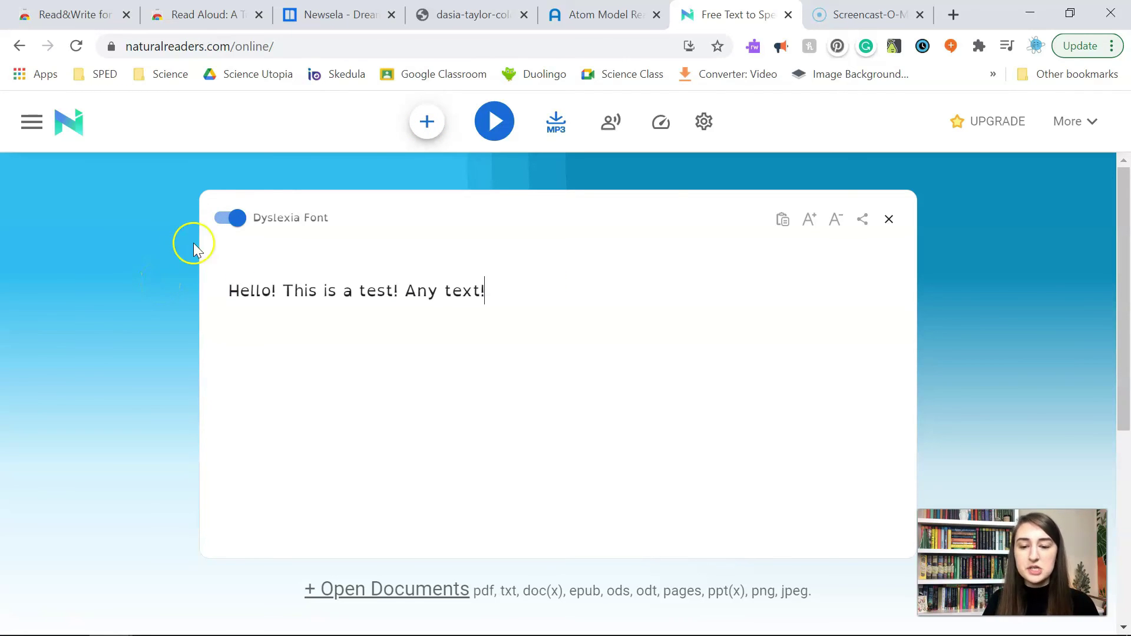
{"action": "left_click", "coordinate": [229, 219]}
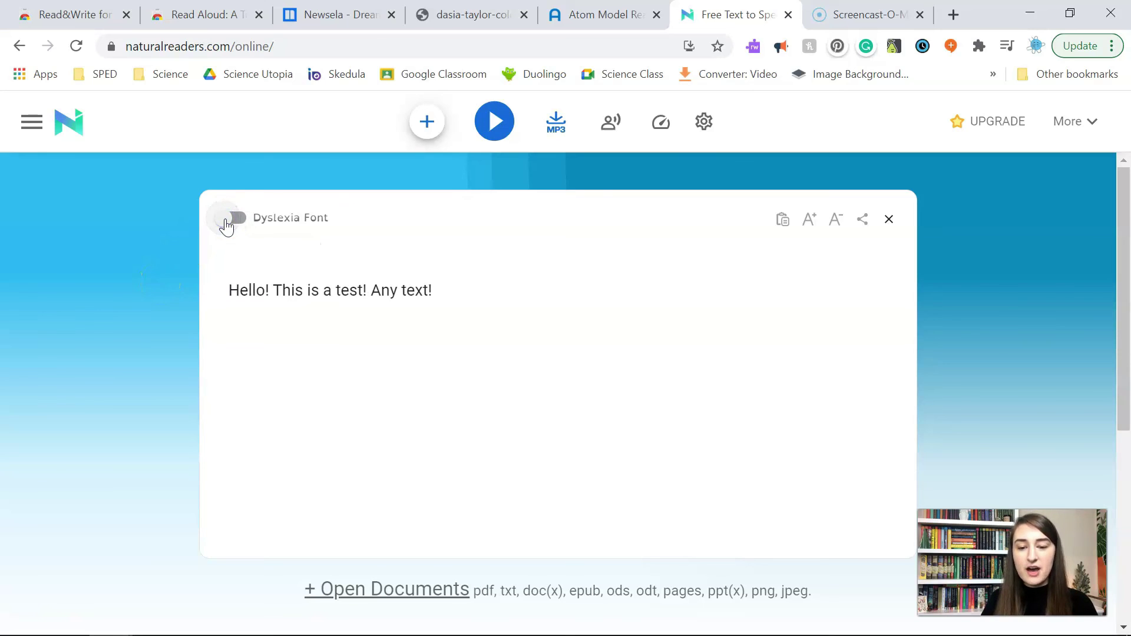
{"action": "left_click", "coordinate": [229, 219]}
Step: Examine the text size and paste options, the free voices and the speed levels in NaturalReaders
{"action": "left_click", "coordinate": [835, 224]}
{"action": "left_click", "coordinate": [784, 225]}
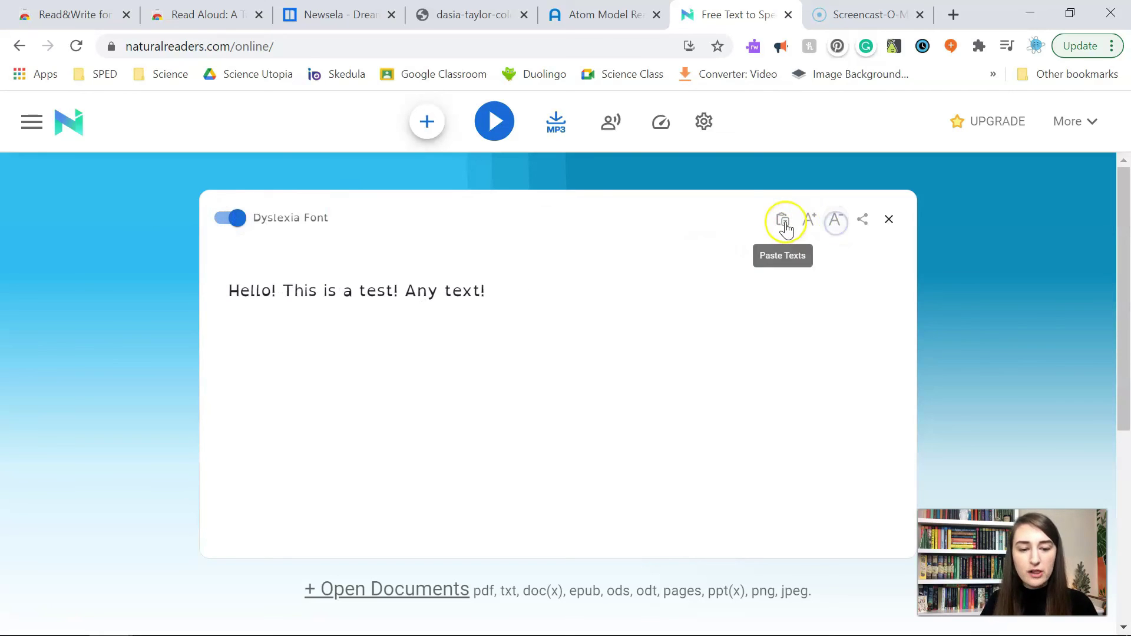
{"action": "left_click", "coordinate": [613, 129]}
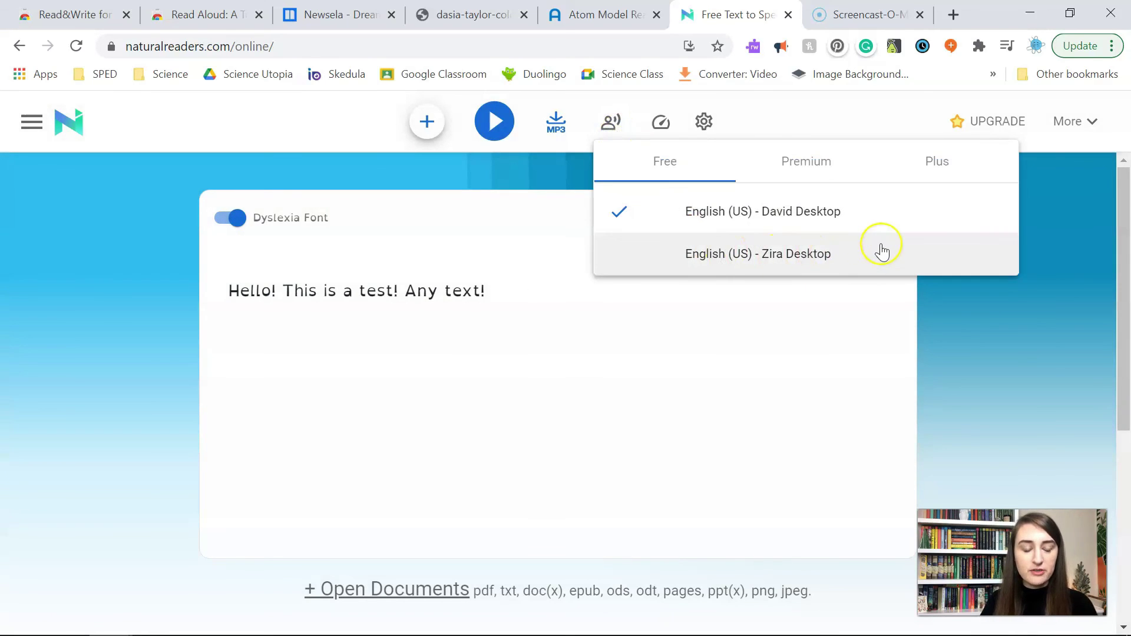
{"action": "left_click", "coordinate": [661, 122]}
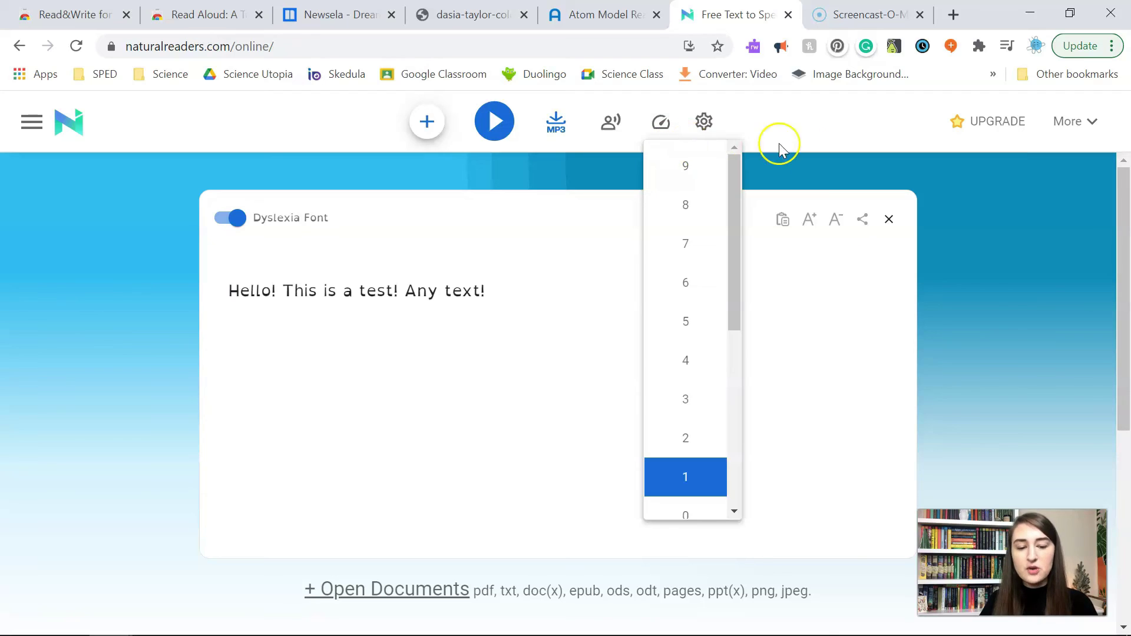
{"action": "left_click", "coordinate": [808, 163]}
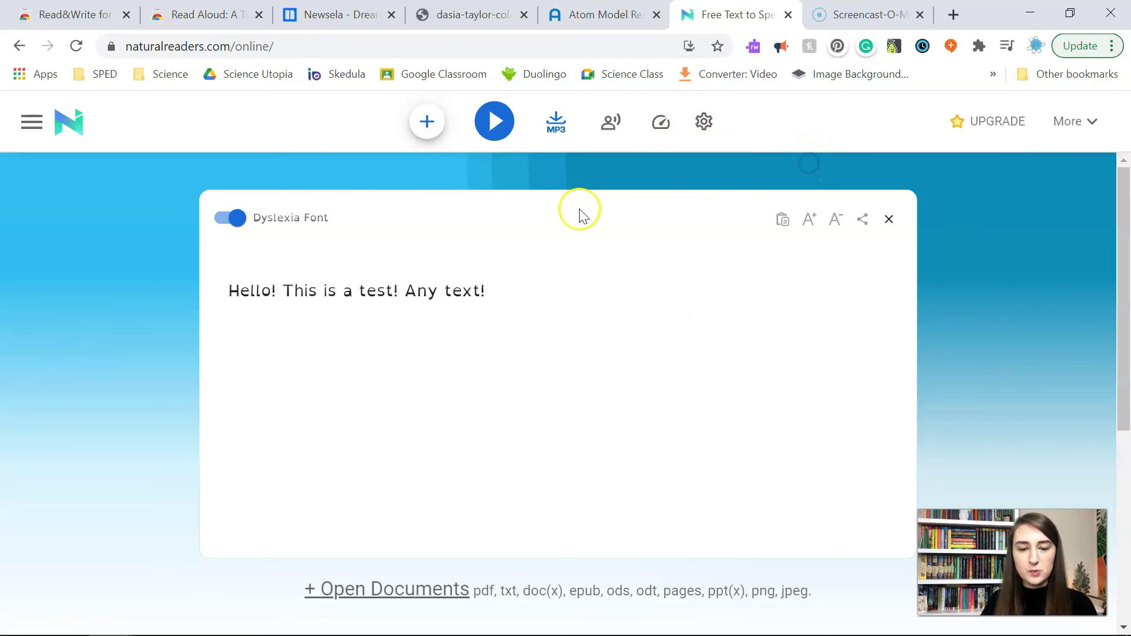